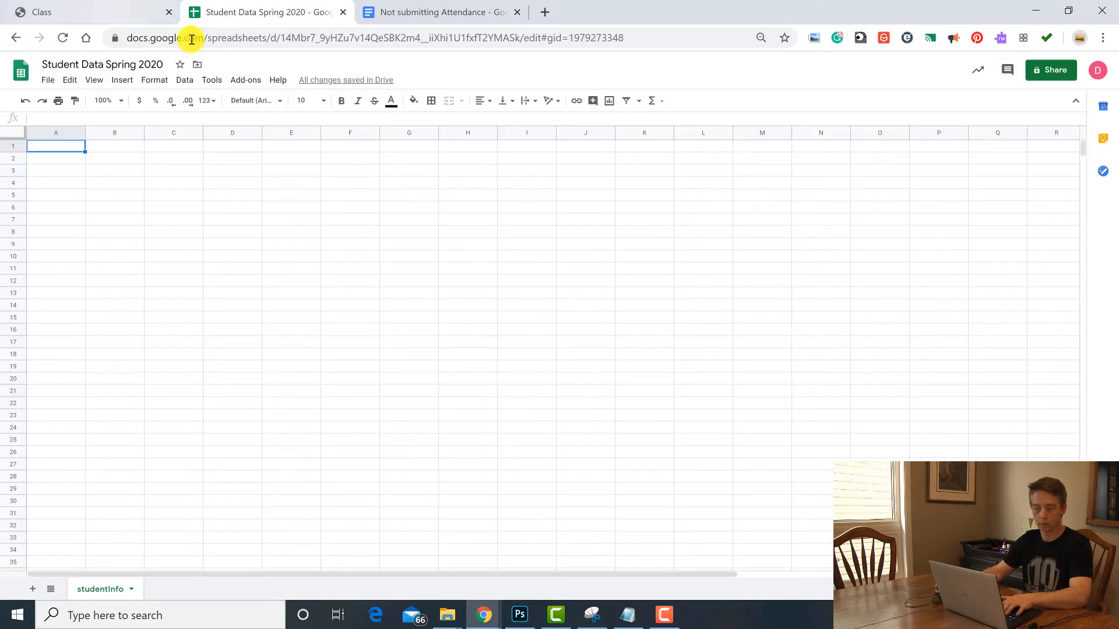
Step: Paste the copied class list into the studentInfo sheet starting at cell A1
key("ctrl+v")
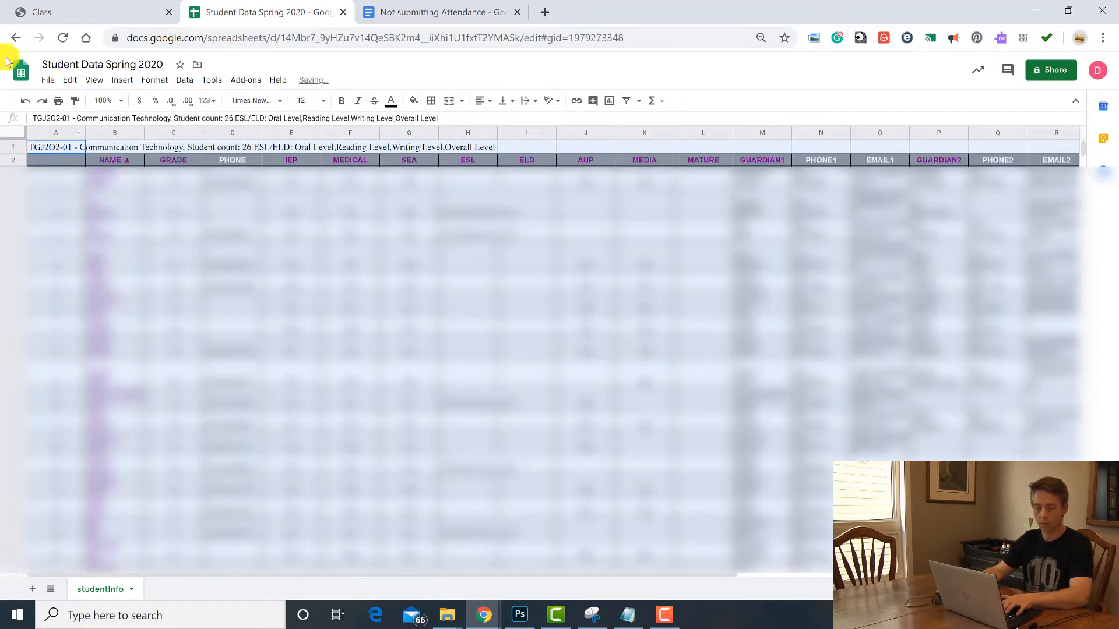
Step: Return from the class list page to the Secondary Apps page and open Student Account Inquiry
left_click(89, 14)
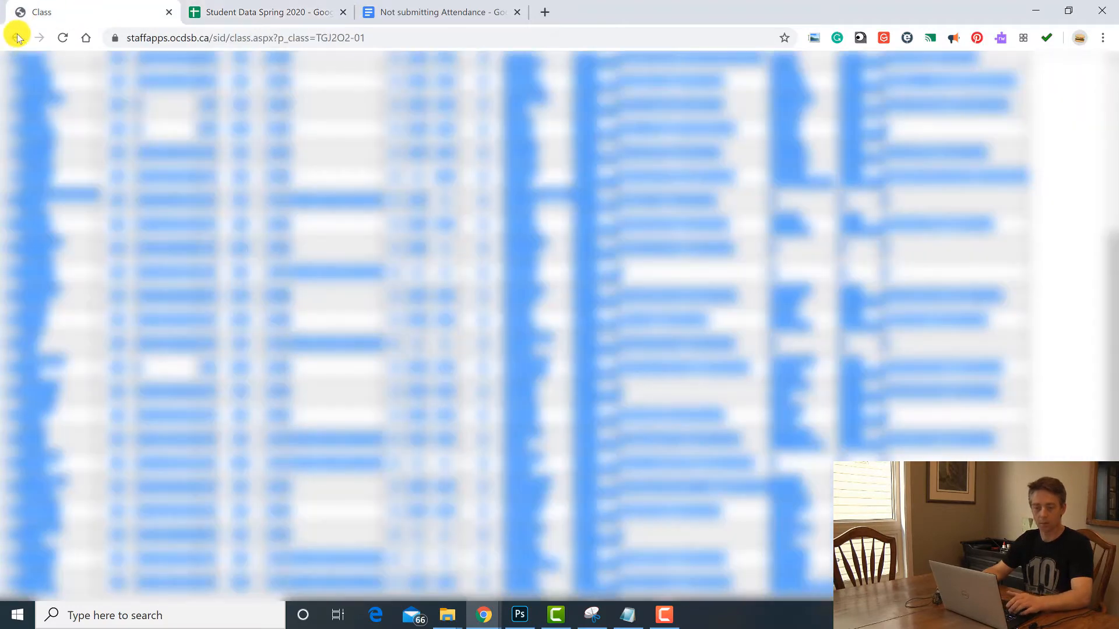
left_click(17, 37)
left_click(16, 37)
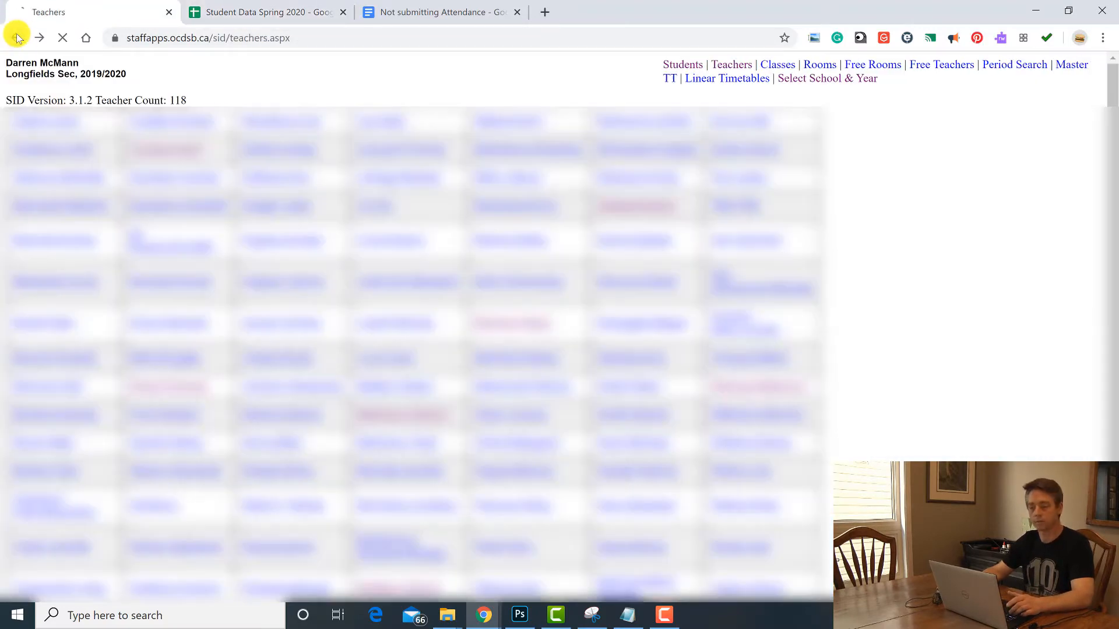
left_click(16, 37)
left_click(16, 38)
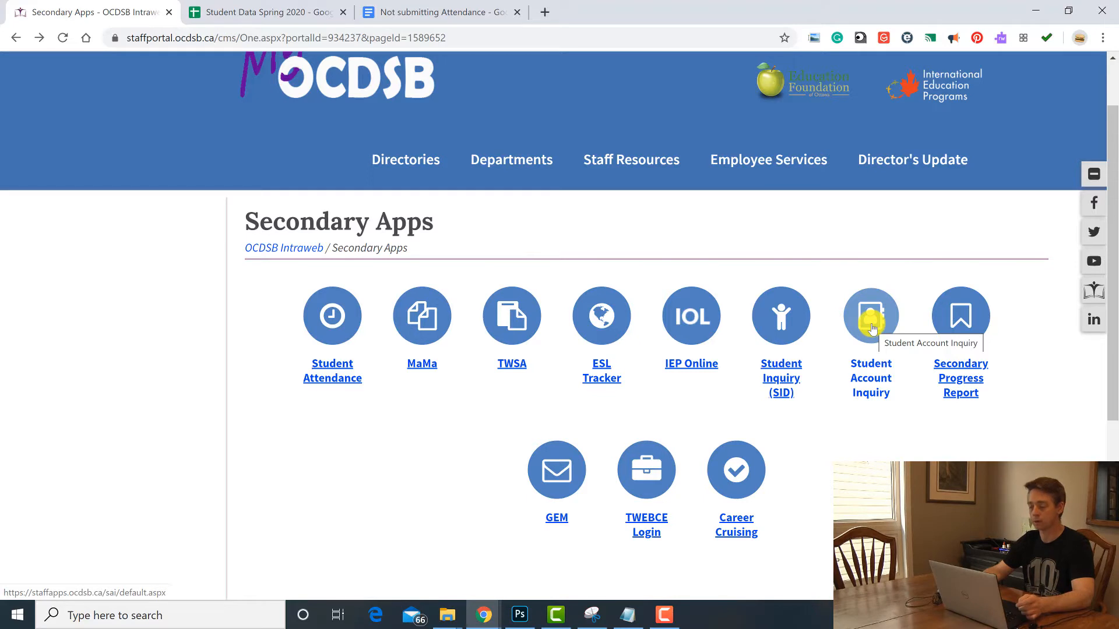
left_click(872, 328)
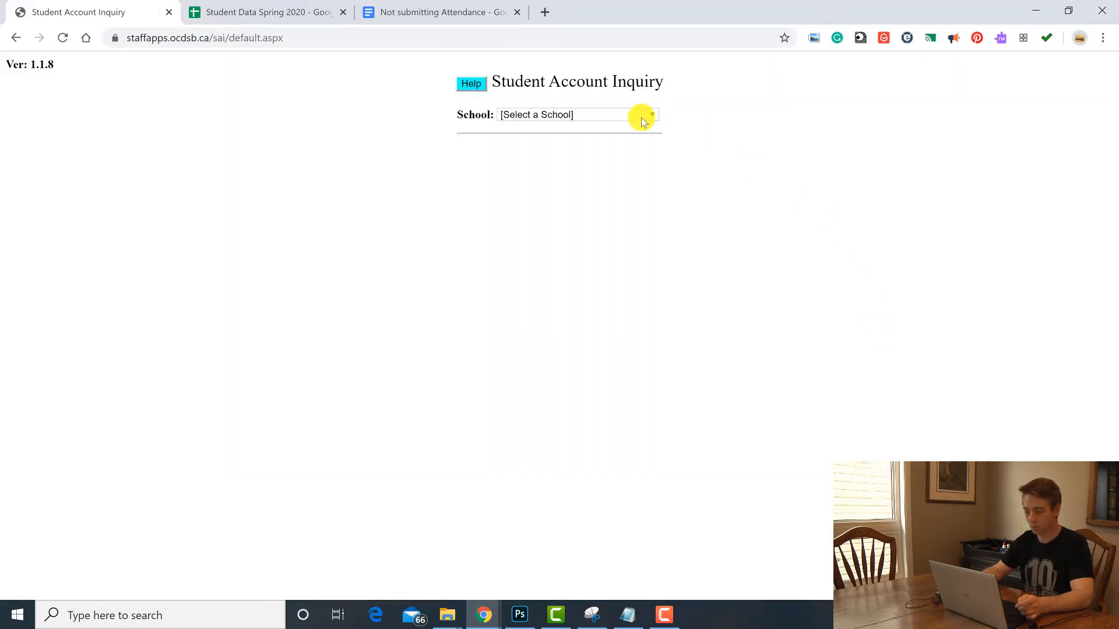
Step: Look up the student accounts of class TGJ2O2-01 at Longfields-Davidson Heights S.S
left_click(646, 116)
left_click(594, 158)
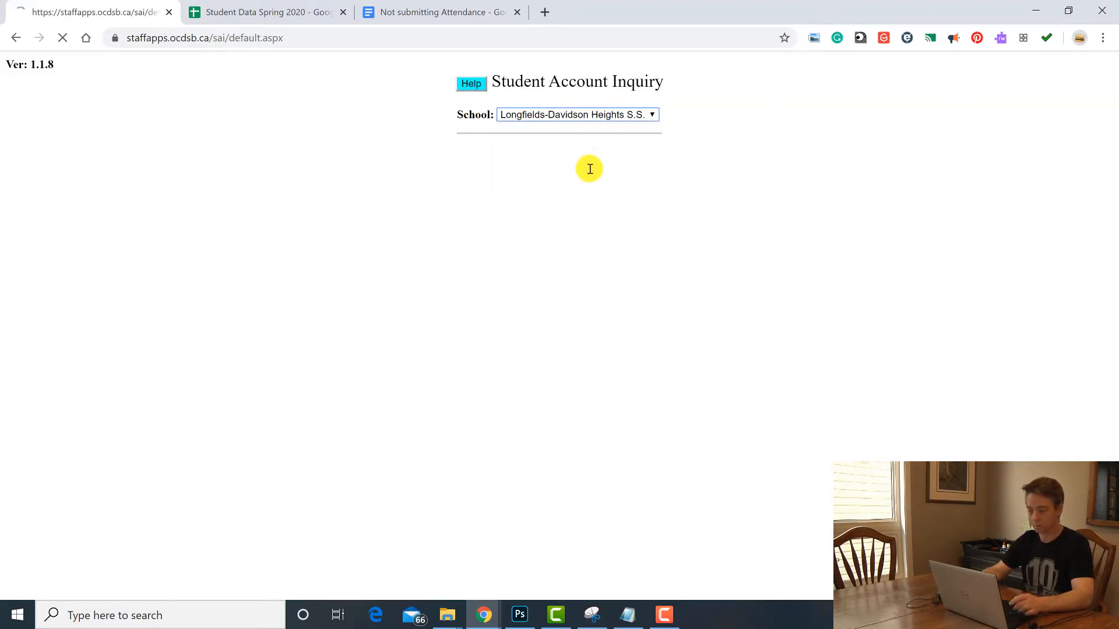
left_click(532, 187)
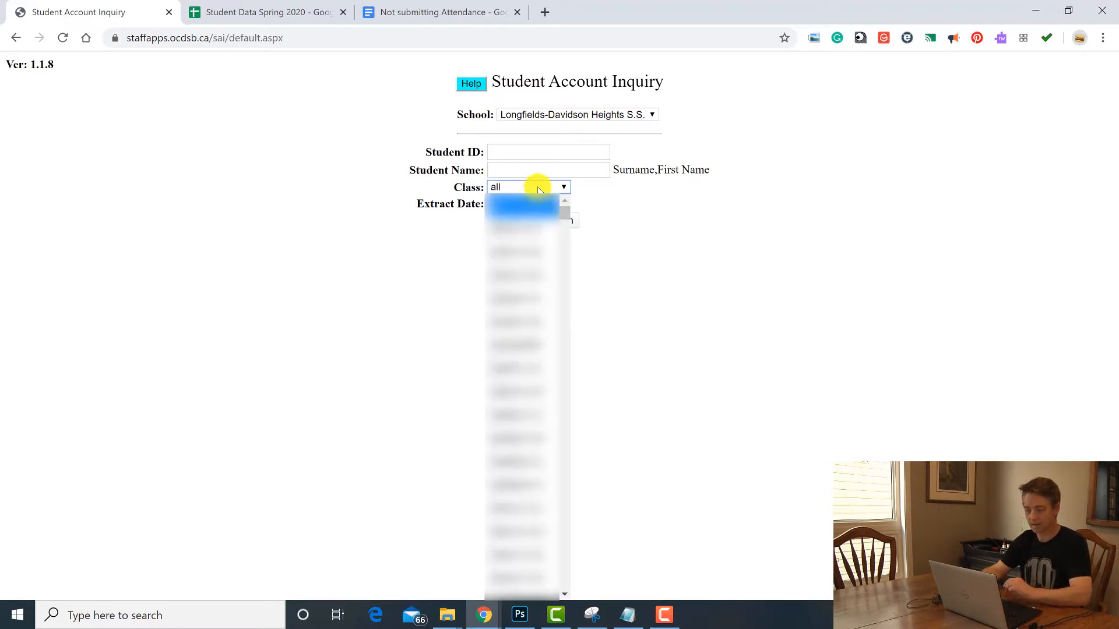
left_click_drag(566, 214, 536, 579)
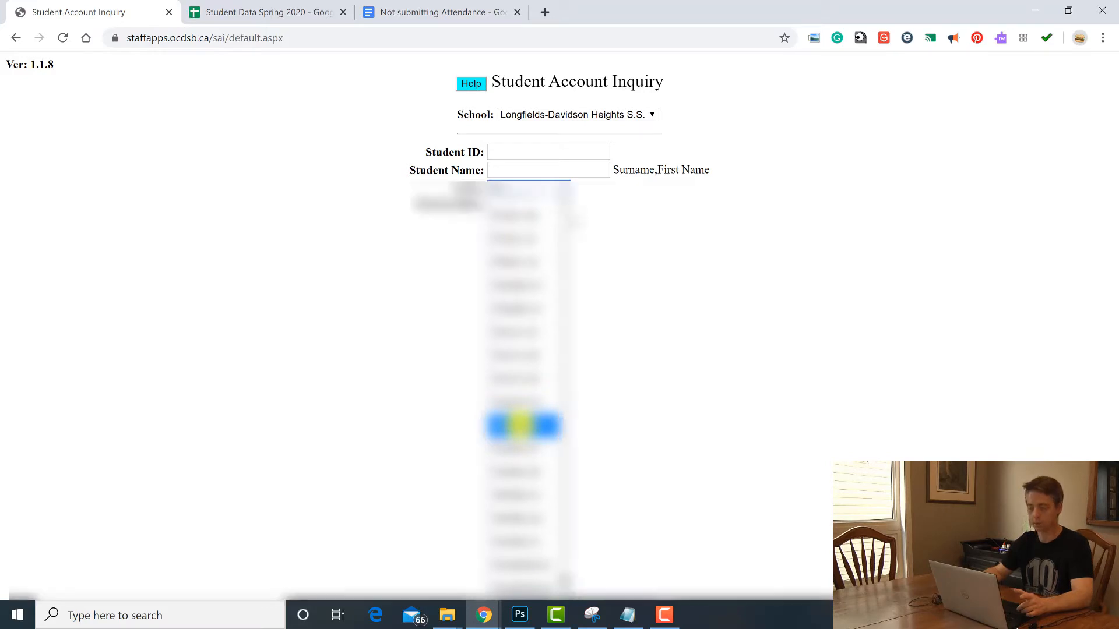
left_click(521, 426)
left_click(555, 218)
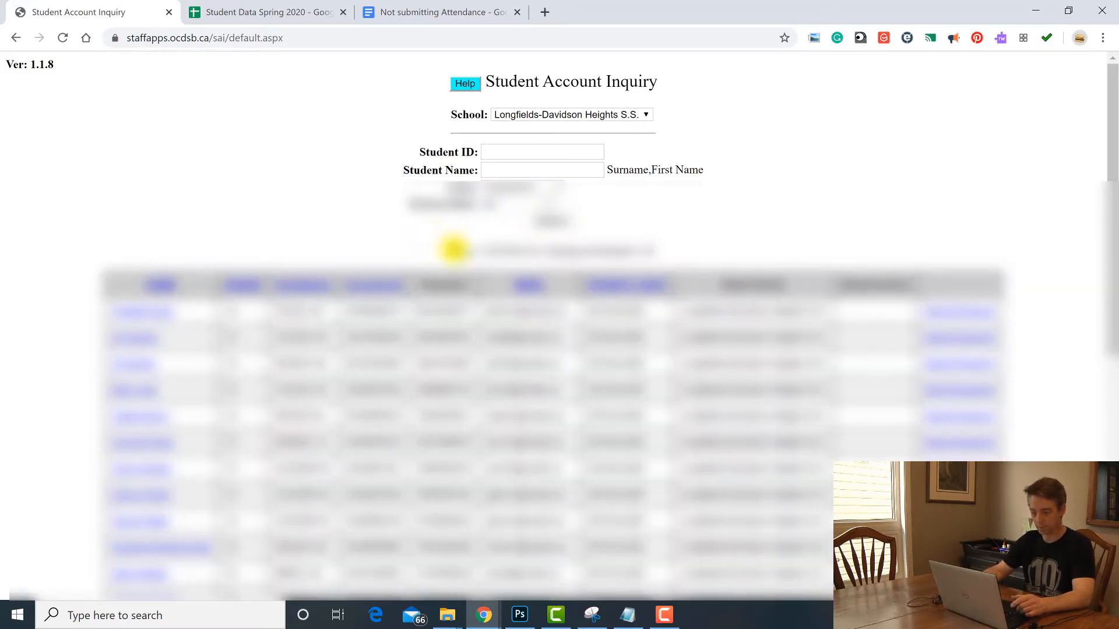
Step: Copy the class heading and the whole student account table, and paste them into the studentInfo sheet at cell T1
left_click_drag(453, 250, 967, 588)
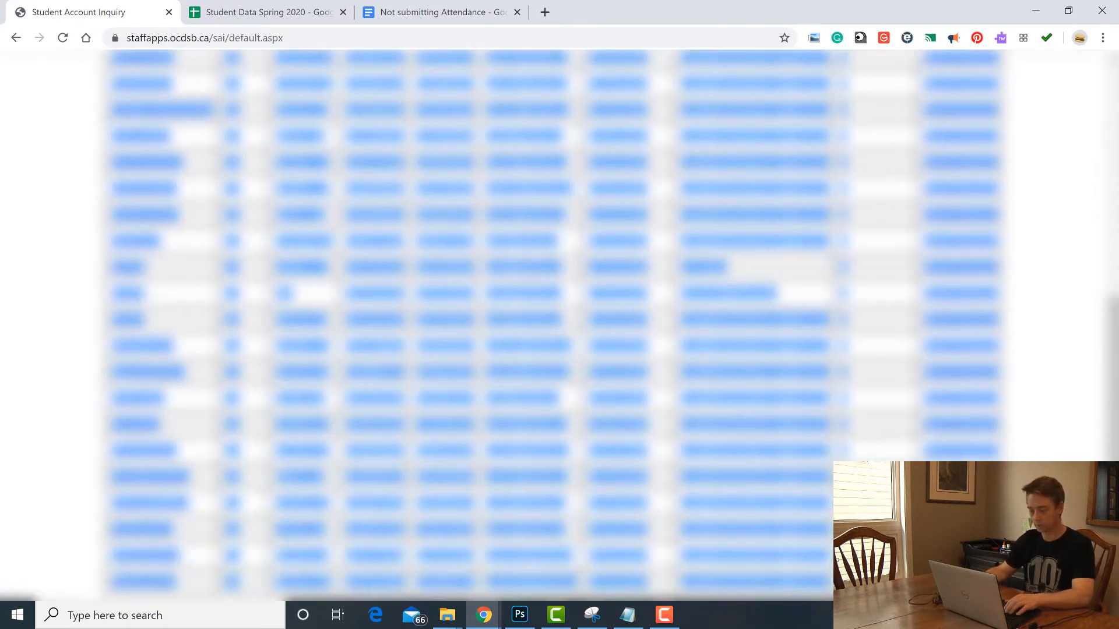
key("ctrl+c")
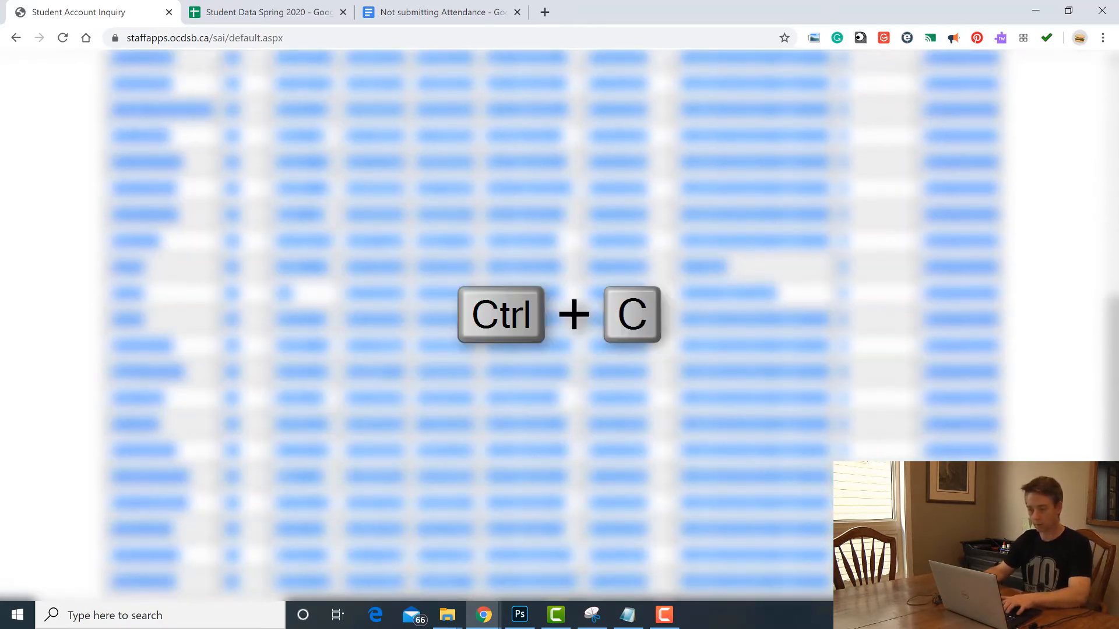
left_click(279, 13)
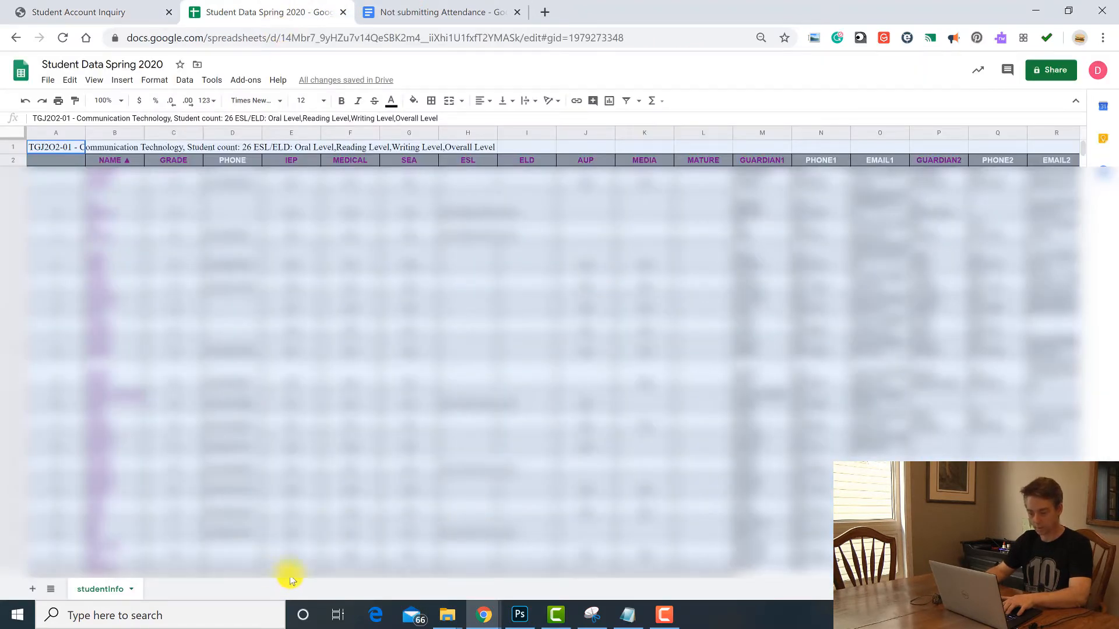
left_click_drag(292, 576, 820, 612)
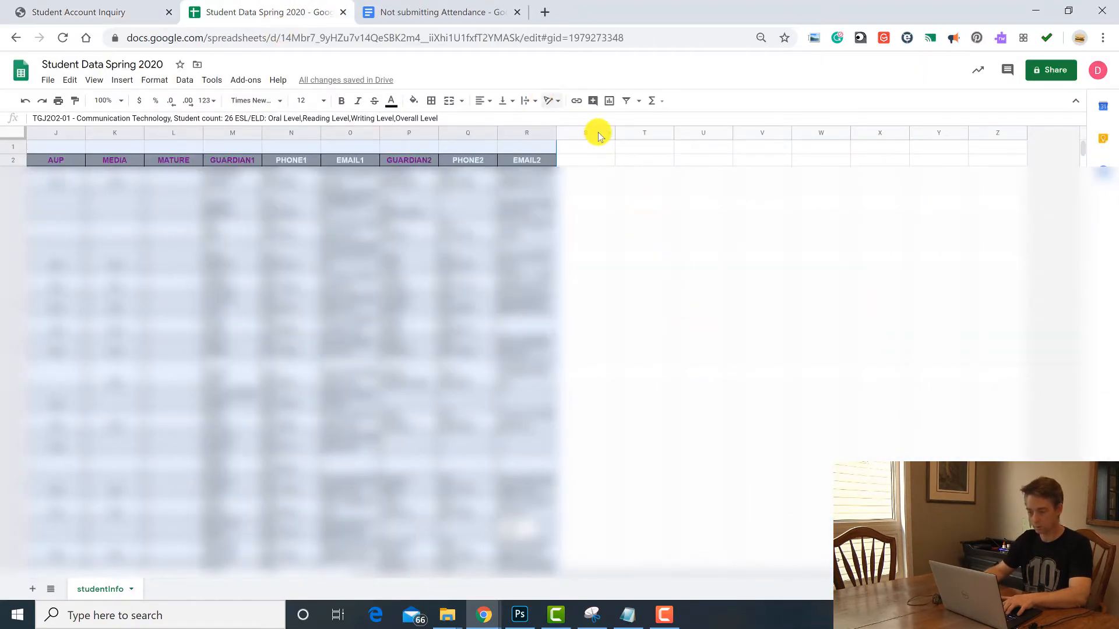
left_click(639, 147)
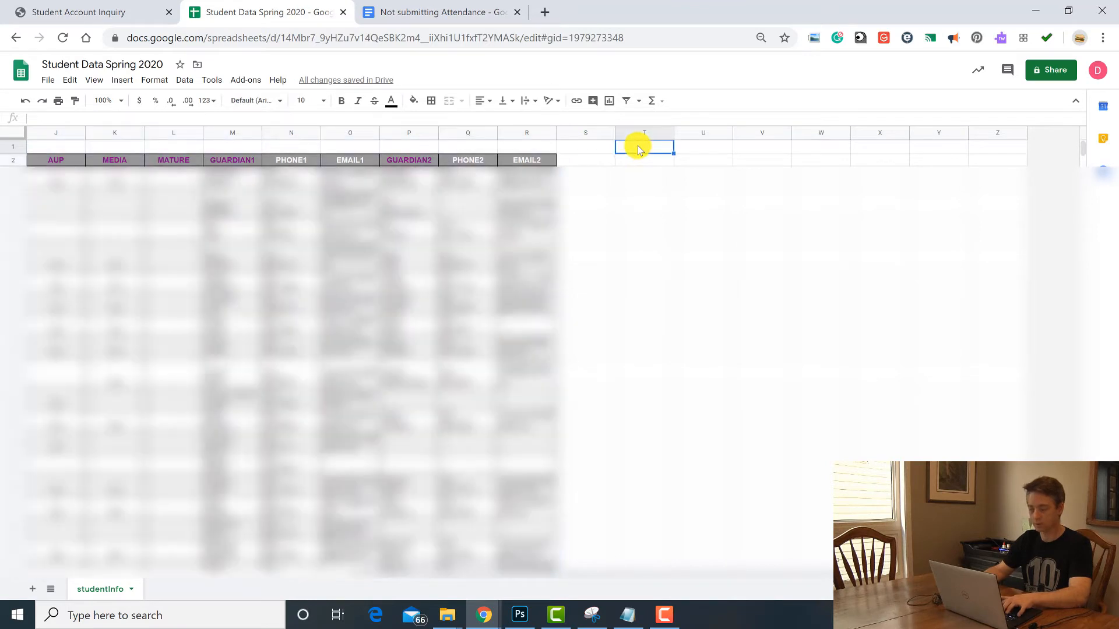
key("ctrl+v")
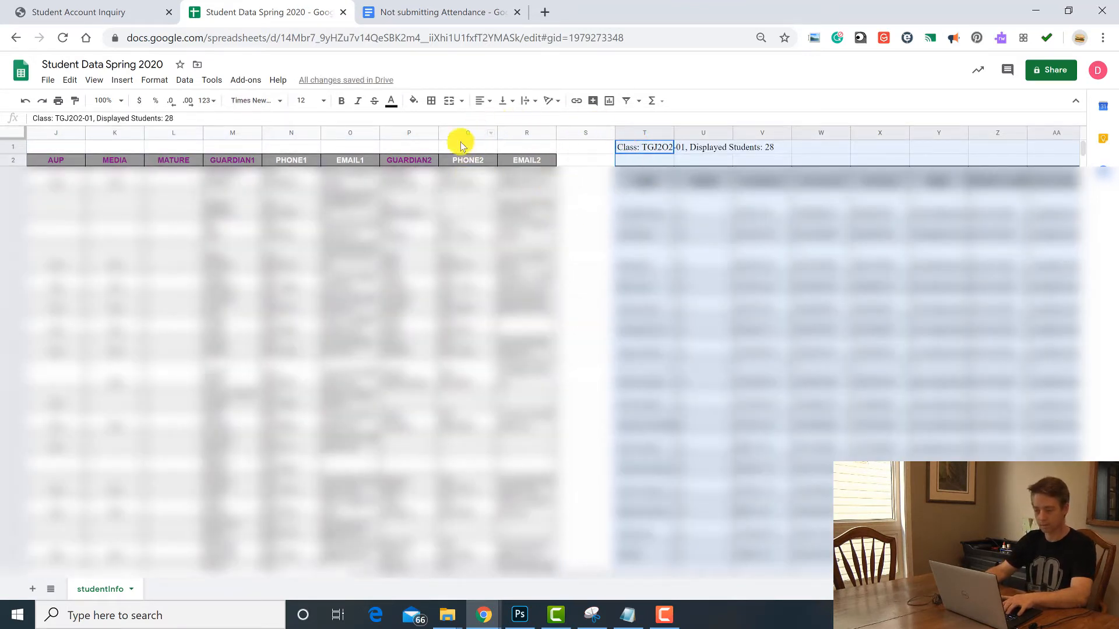
Step: Delete cells T1:AC1 with the class heading, shifting the account table up to align with the class list headers
left_click(596, 153)
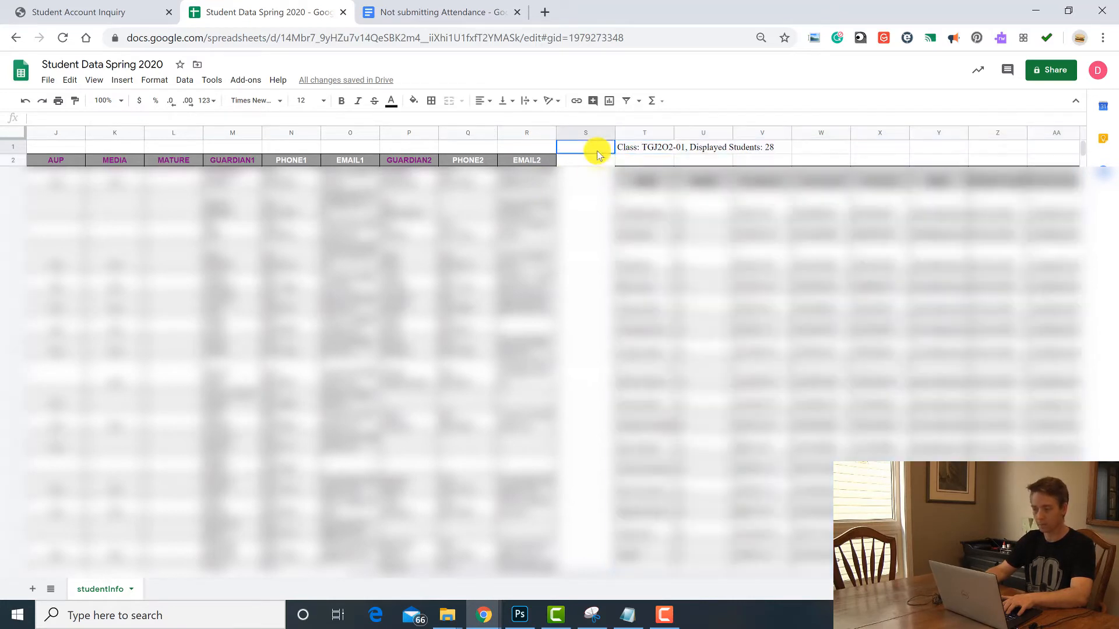
left_click_drag(622, 148, 1008, 149)
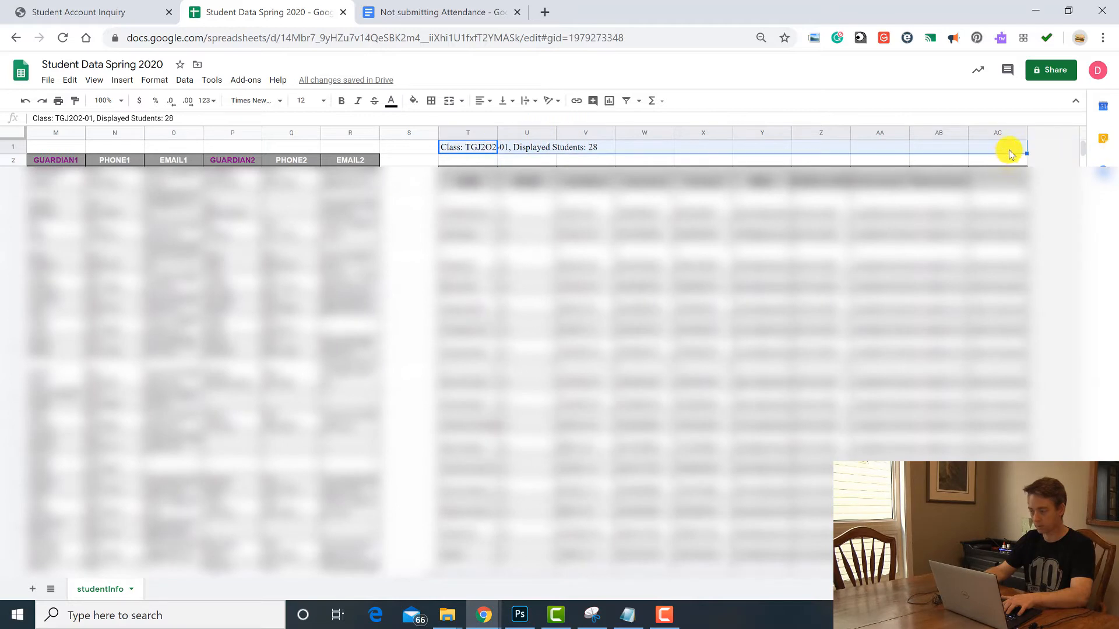
right_click(1009, 149)
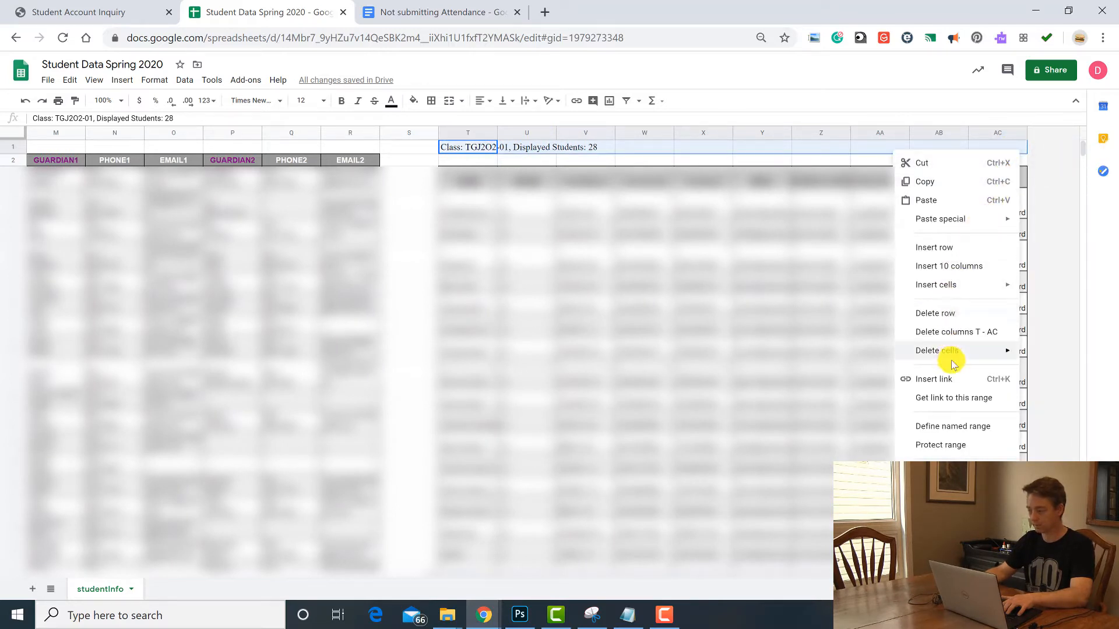
mouse_move(970, 350)
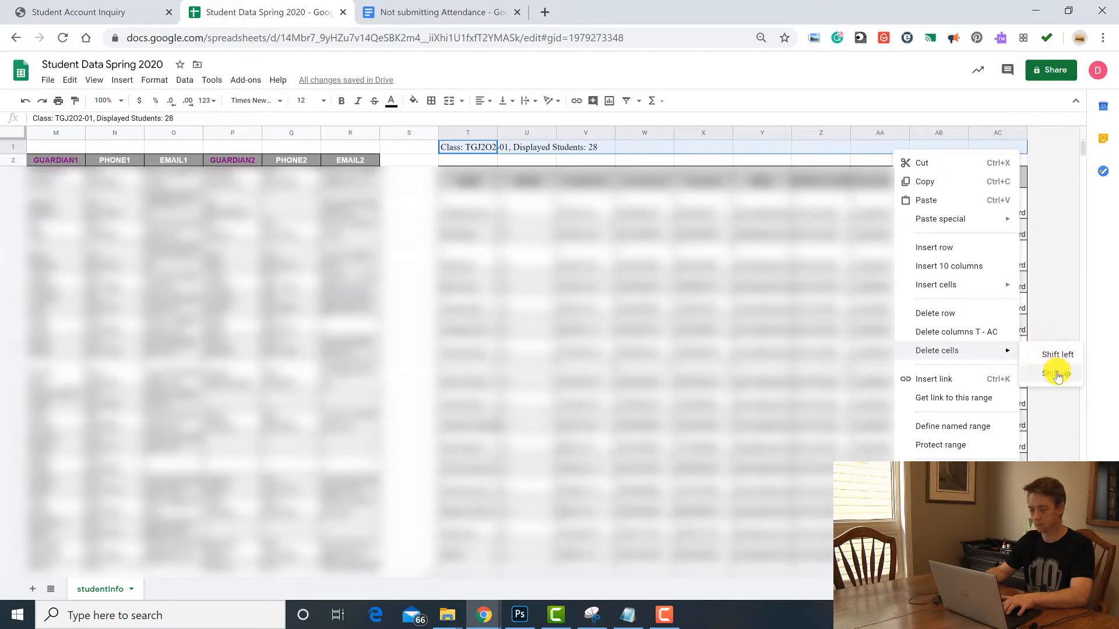
left_click(1057, 376)
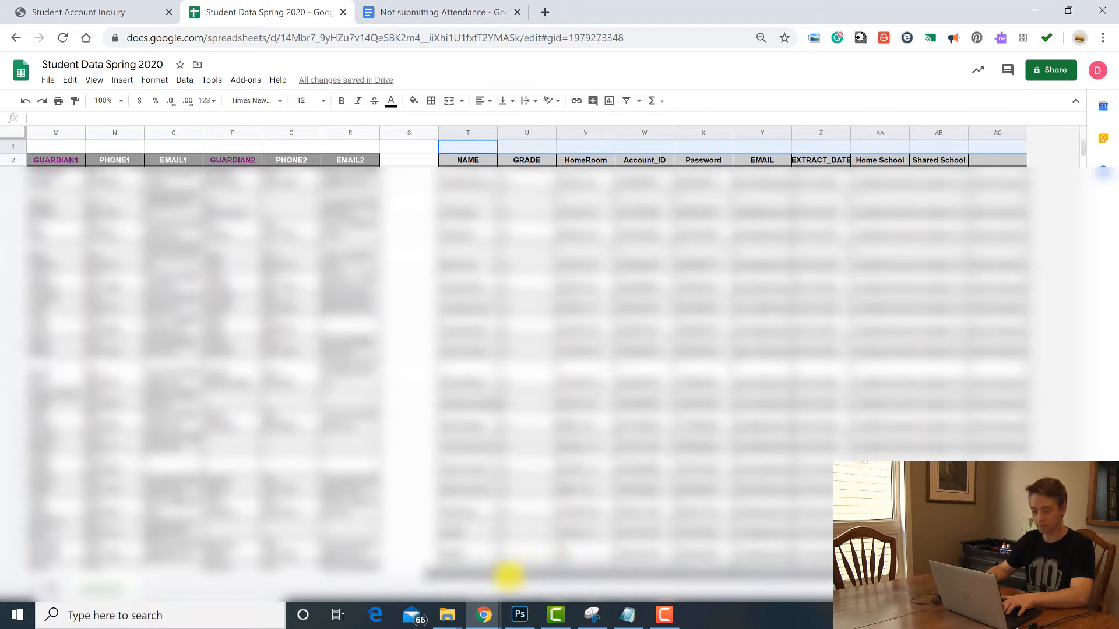
Step: Copy the student name column B and paste it into the empty column S beside the account table
left_click_drag(507, 577, 84, 577)
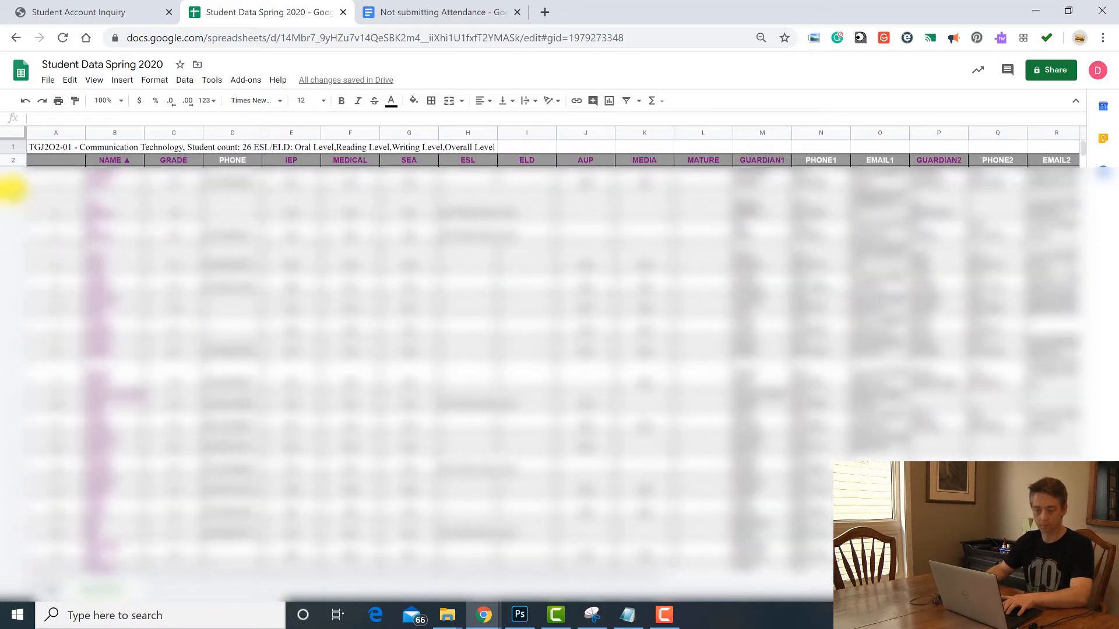
left_click(108, 131)
key("ctrl+c")
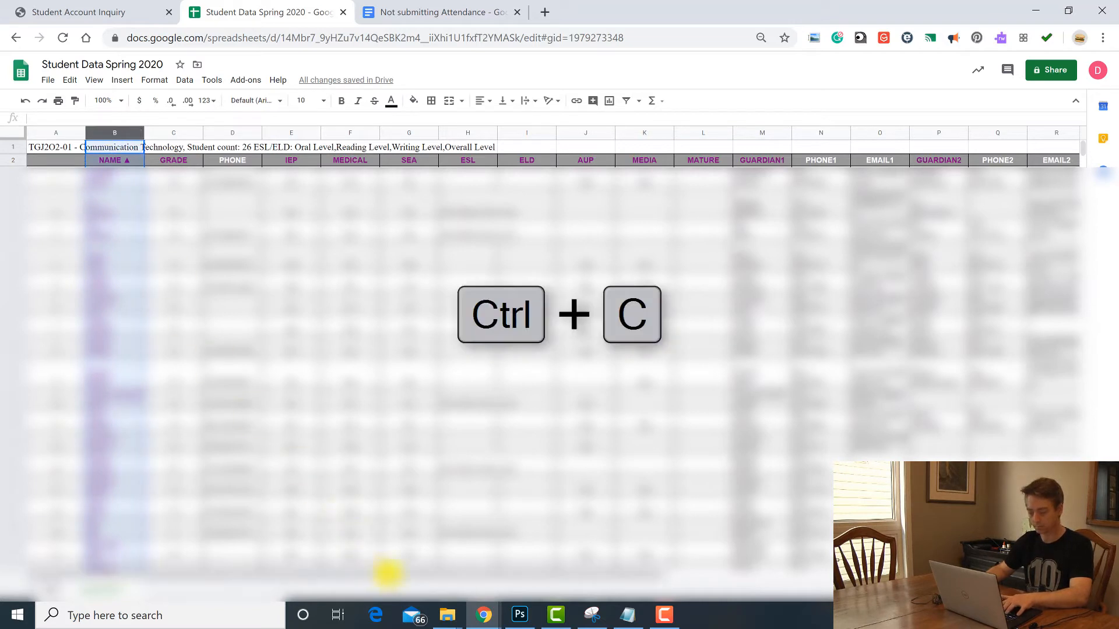
left_click_drag(388, 574, 600, 577)
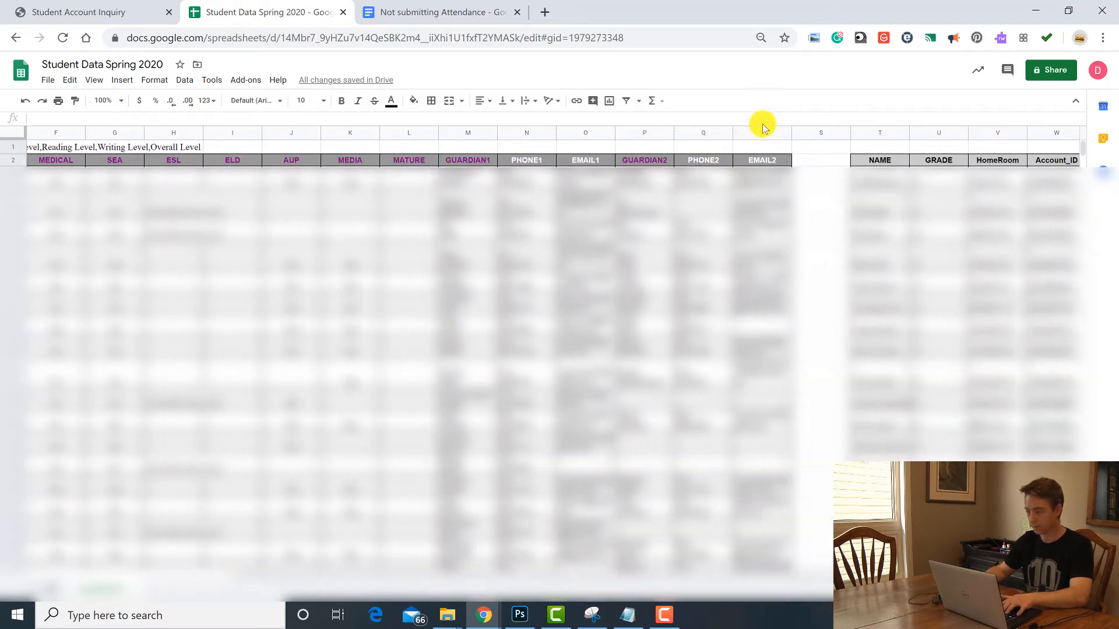
left_click(815, 134)
key("ctrl+v")
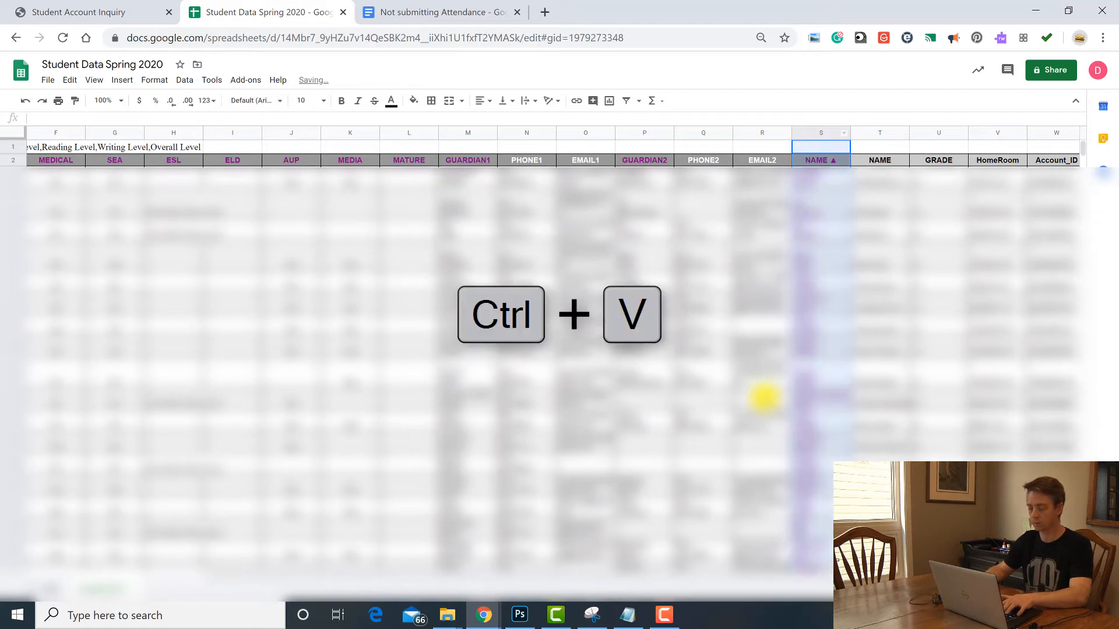
Step: Compare both name columns and delete the cells in columns T to AC of the two students missing from the class list, shifting up
left_click_drag(637, 571, 781, 579)
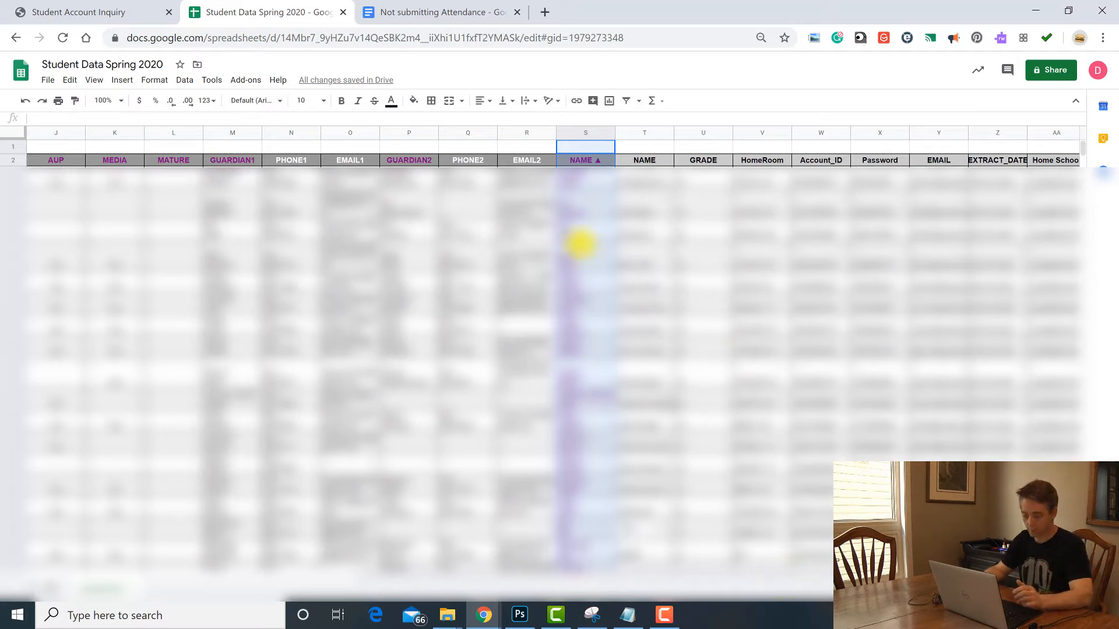
scroll(717, 349, "down", 3)
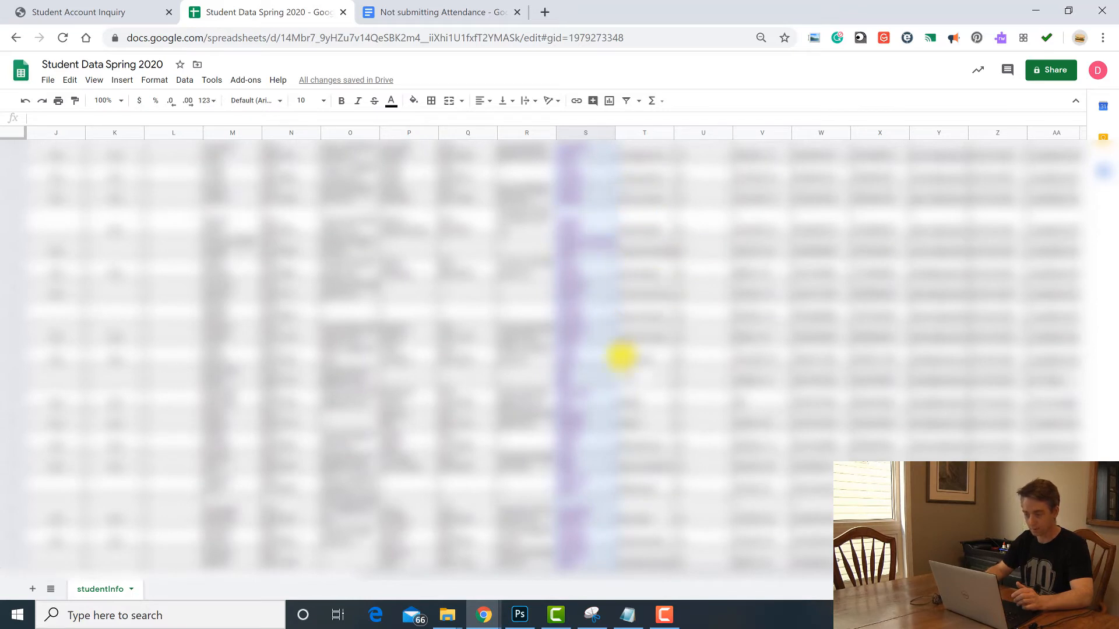
left_click(653, 402)
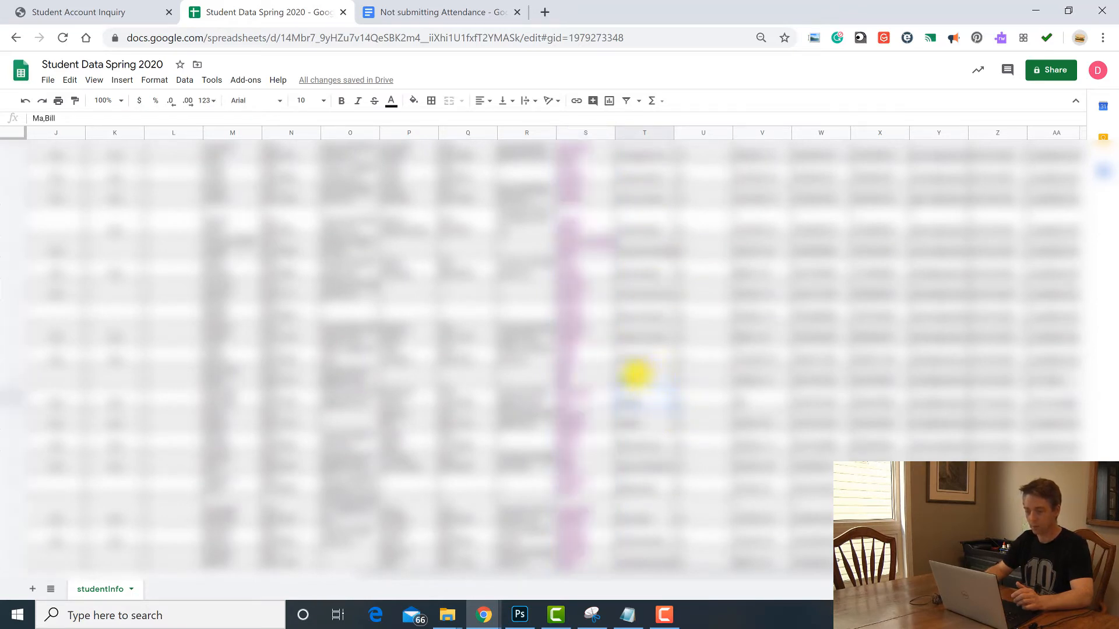
left_click_drag(628, 373, 1076, 385)
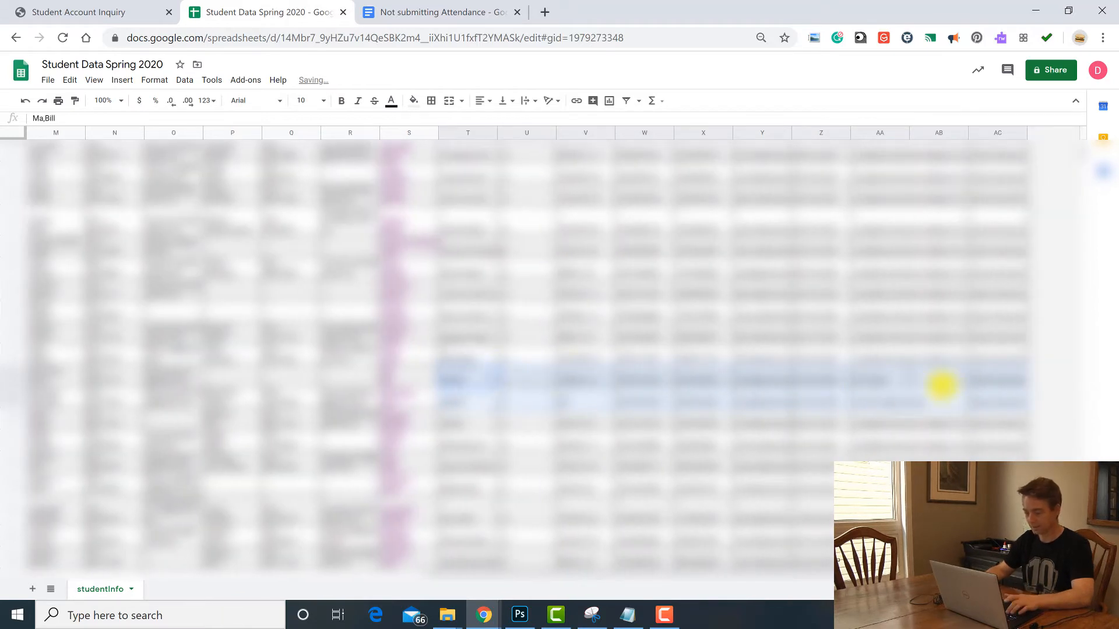
right_click(1000, 398)
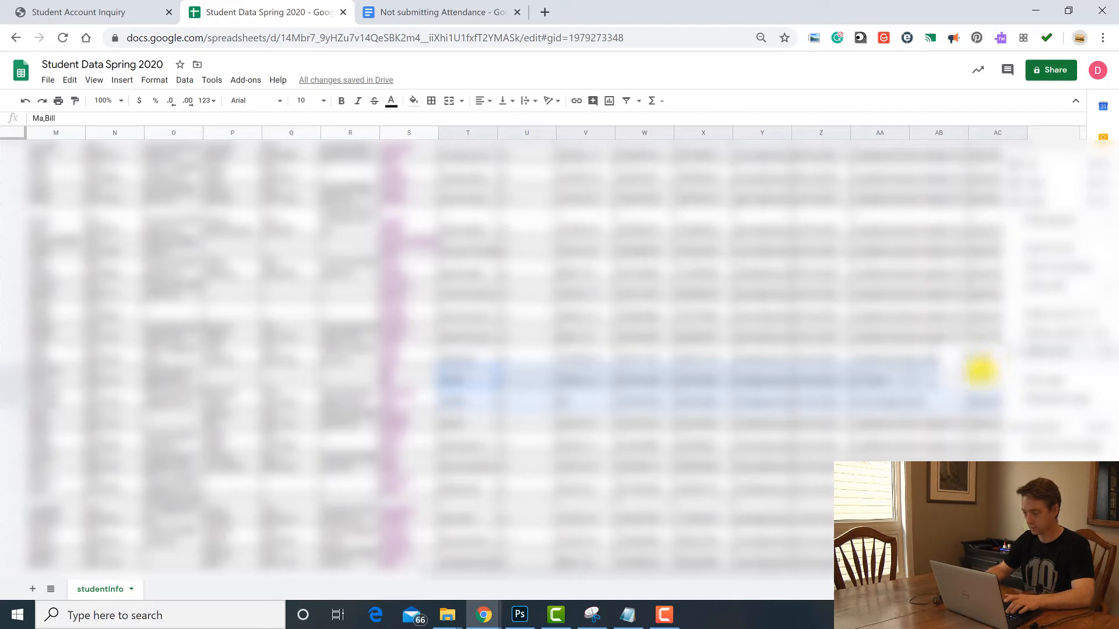
left_click(981, 372)
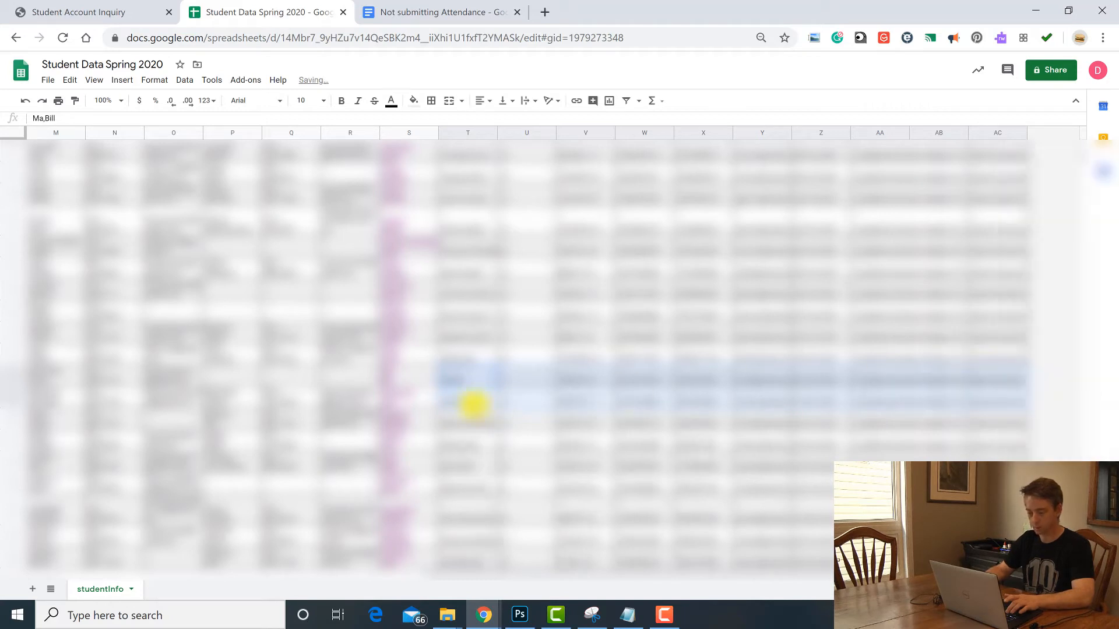
scroll(446, 445, "down", 2)
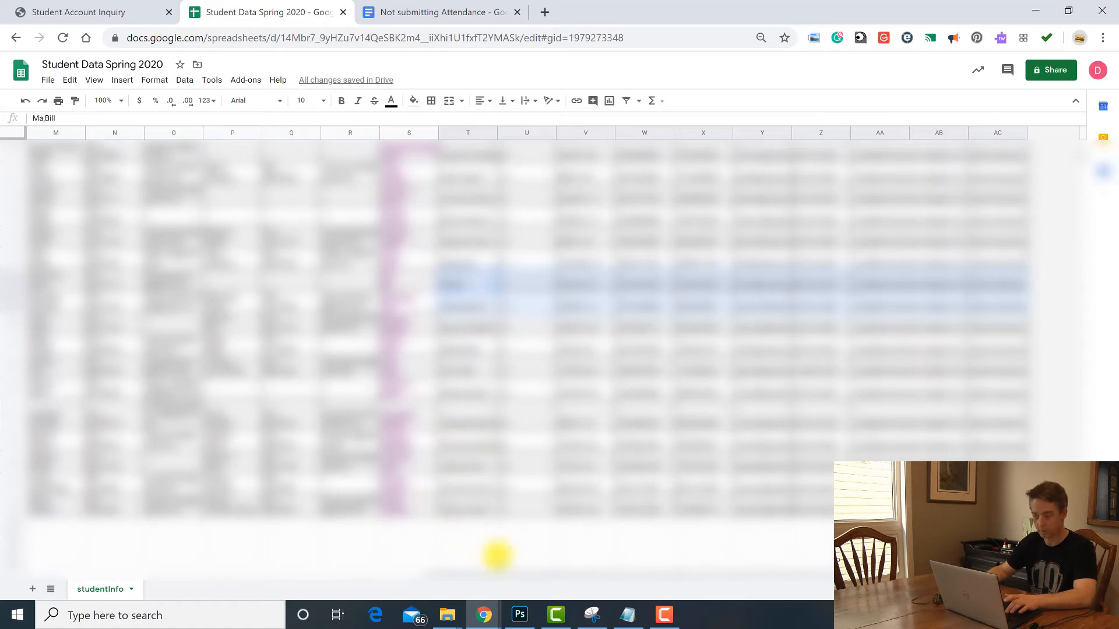
Step: Duplicate the studentInfo sheet and return to the original sheet
left_click_drag(481, 579, 6, 567)
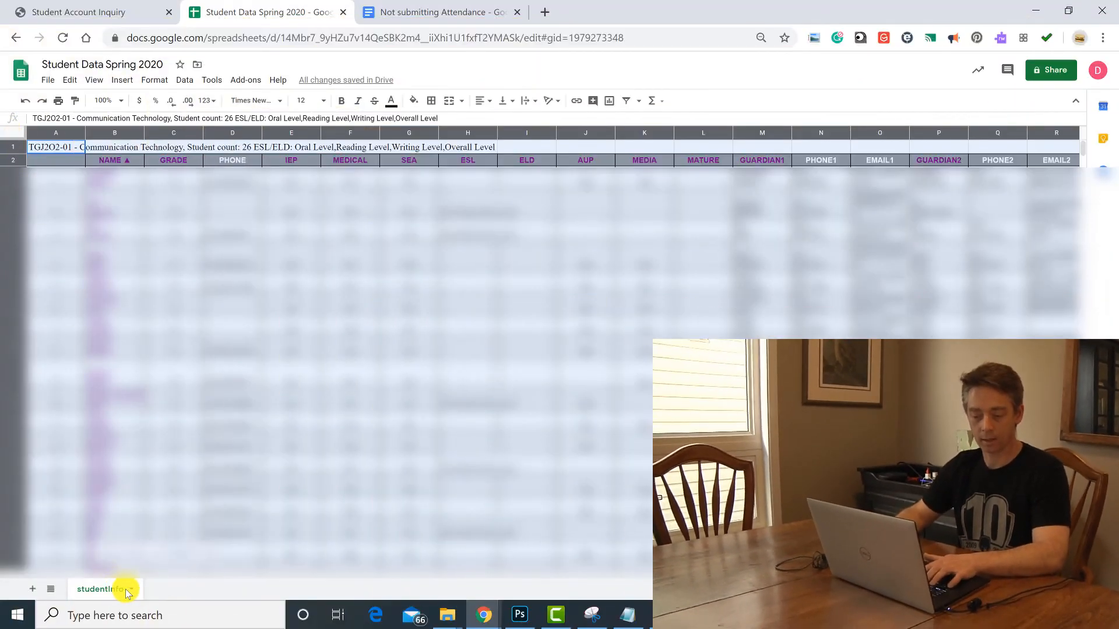
left_click(130, 591)
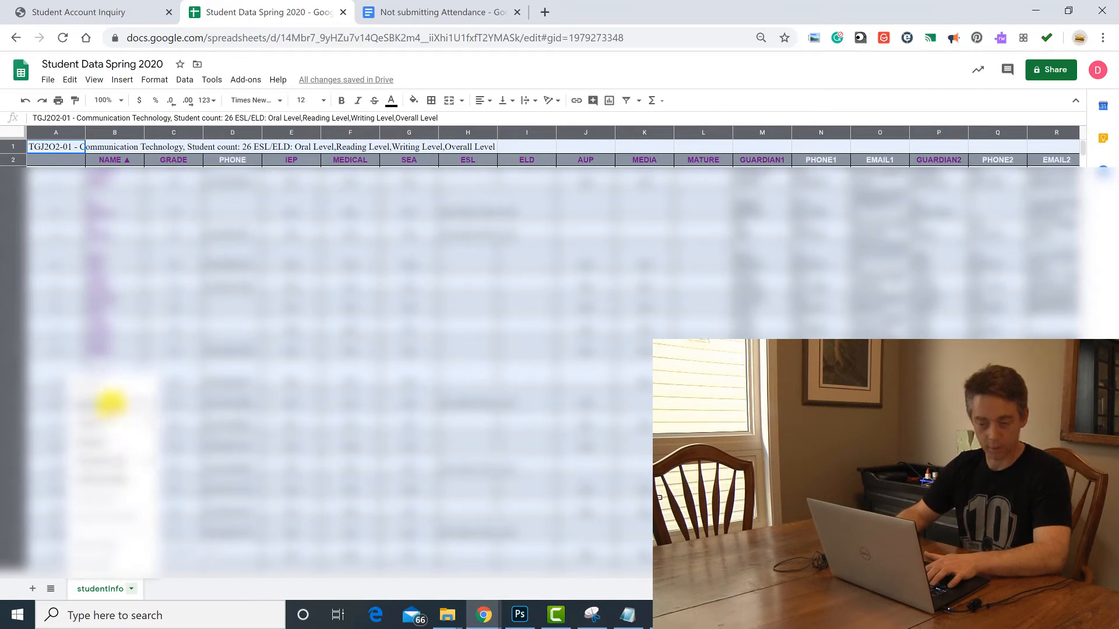
left_click(109, 402)
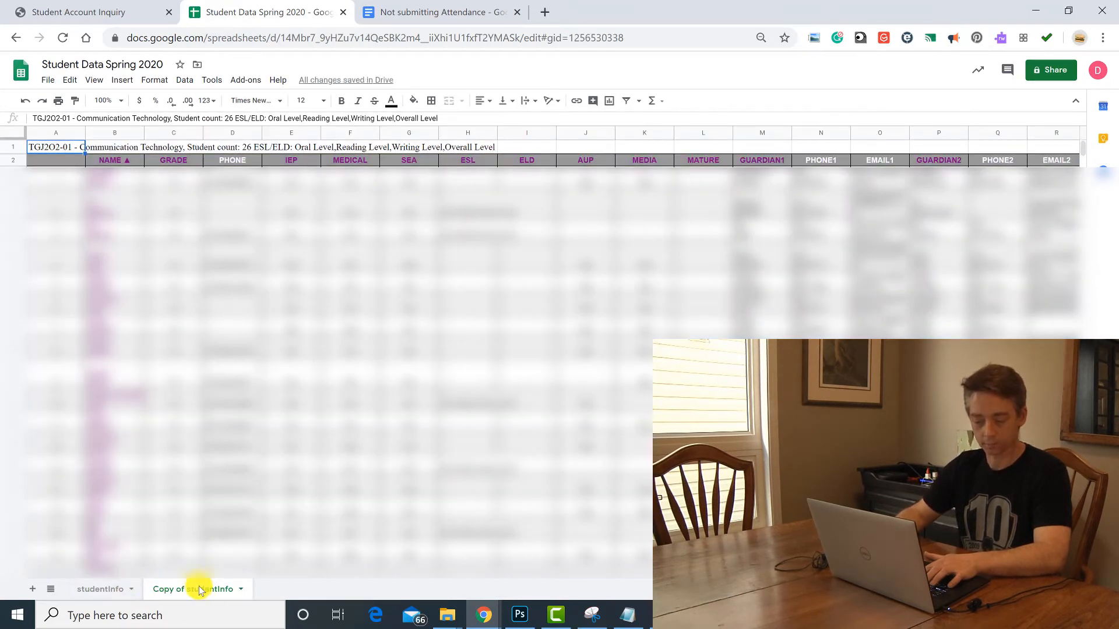
left_click(108, 589)
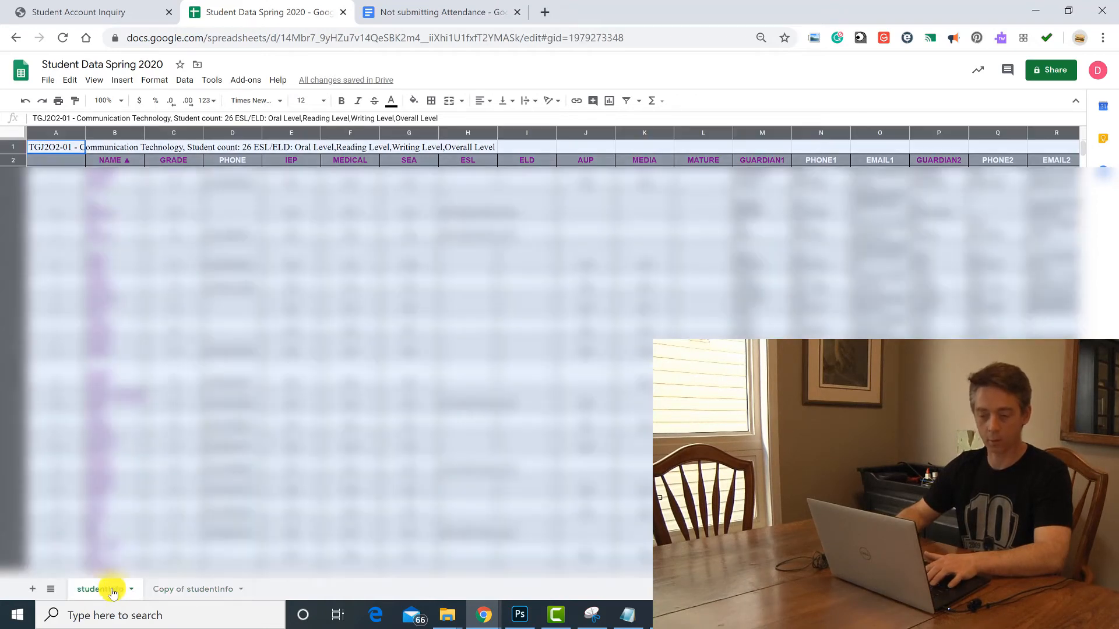
Step: Delete the MEDICAL, ELD, AUP, MEDIA and MATURE columns from the studentInfo sheet
left_click(169, 258)
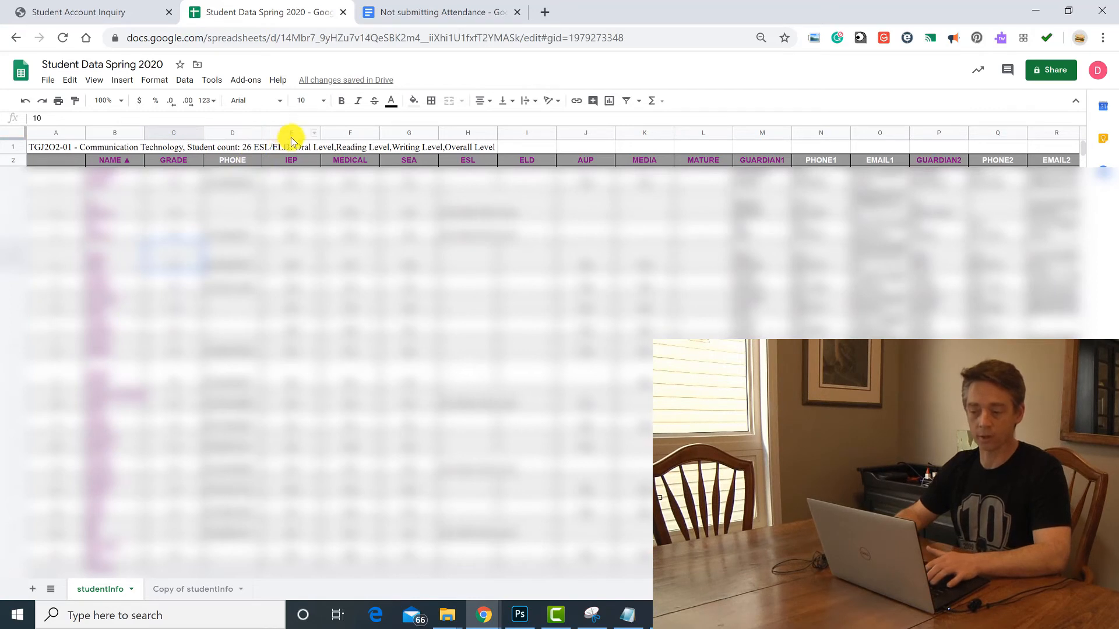
left_click(348, 133)
right_click(356, 134)
left_click(391, 262)
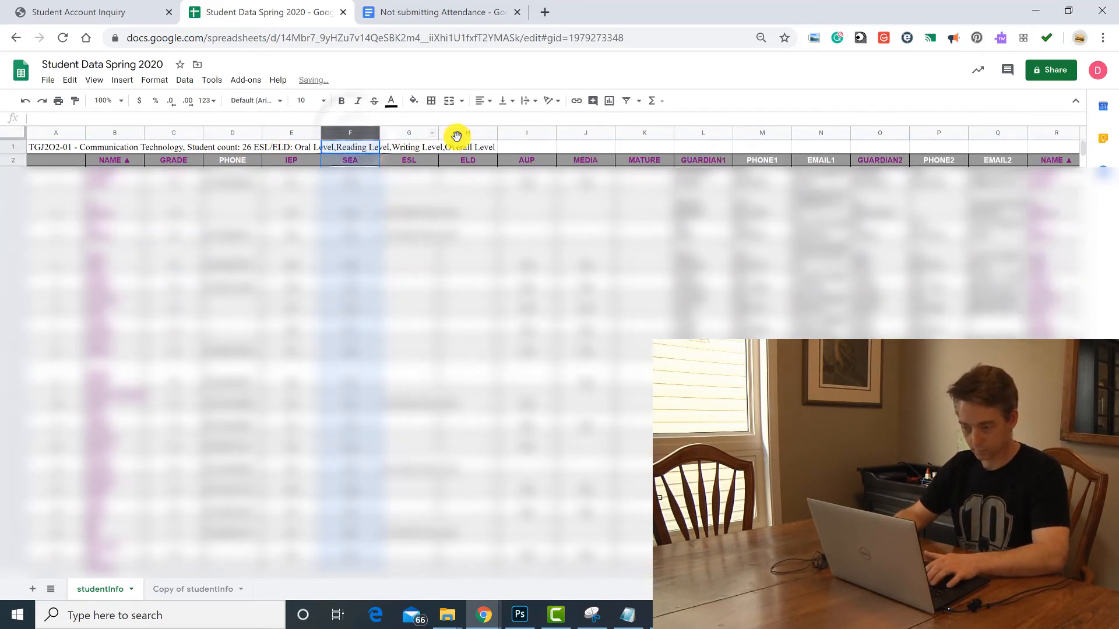
left_click_drag(464, 133, 645, 133)
right_click(644, 132)
left_click(693, 253)
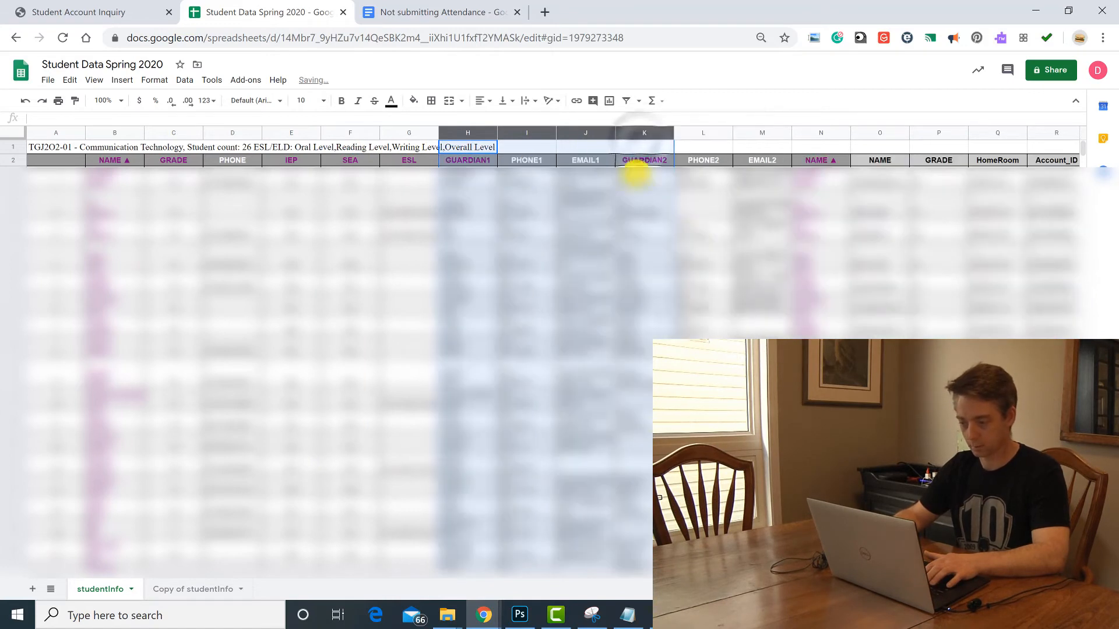
Step: Delete the repeated NAME and GRADE columns, HomeRoom and the other unneeded account columns, keeping only Account_ID, Password and EMAIL
left_click_drag(826, 134, 1098, 139)
right_click(993, 134)
left_click(1031, 234)
right_click(930, 184)
left_click(959, 236)
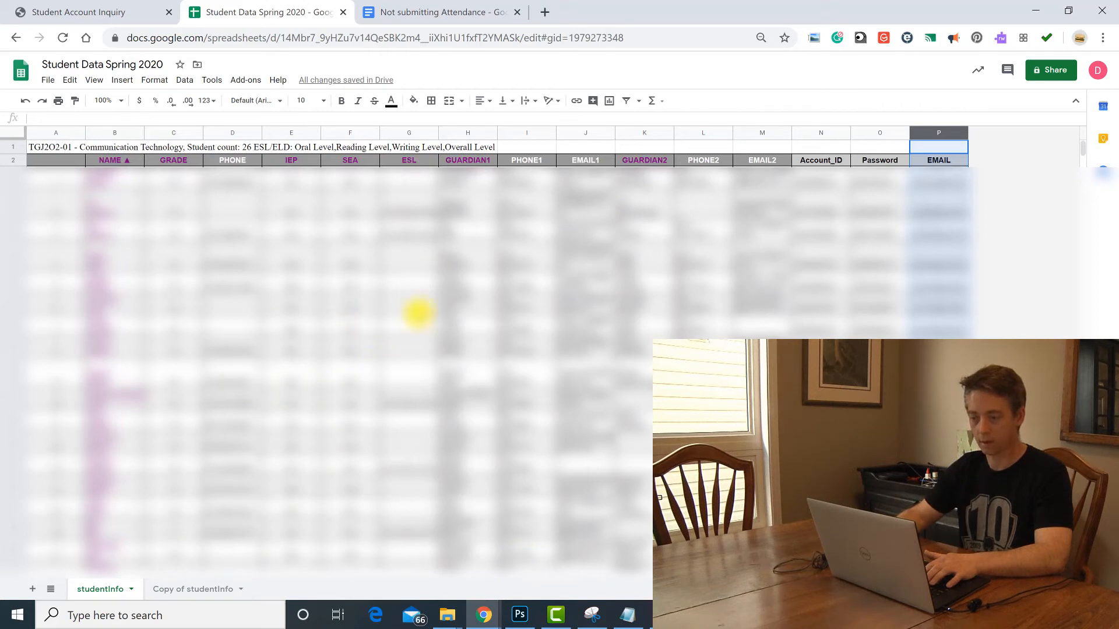
Step: Narrow the IEP and SEA columns together to roughly half their width
left_click(297, 135)
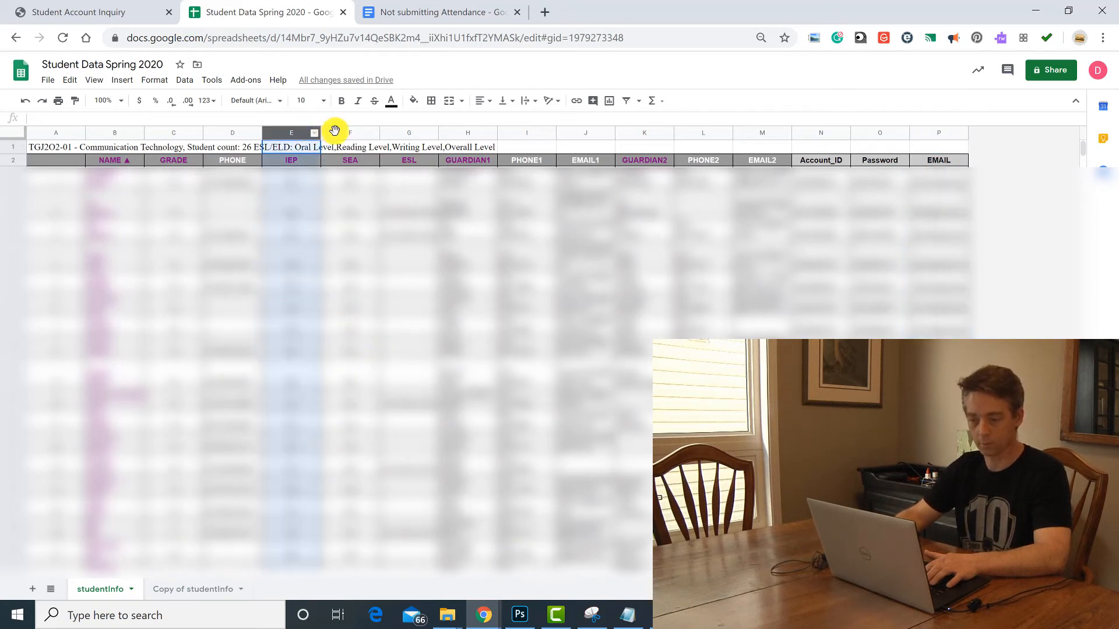
left_click(333, 131, "shift")
left_click_drag(318, 135, 291, 137)
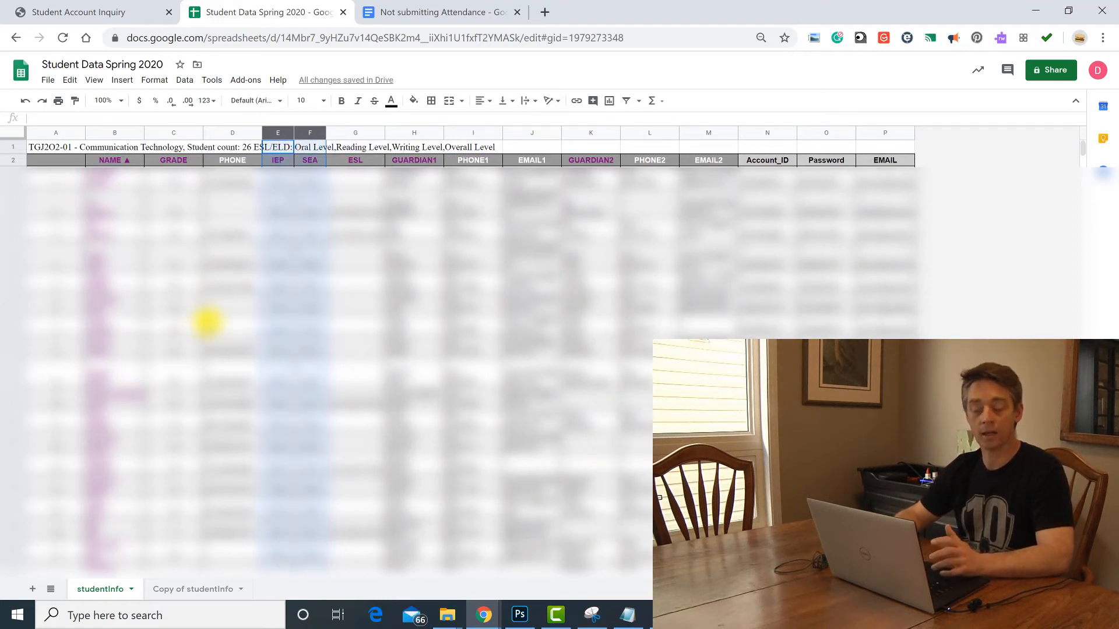
Step: Insert two empty columns between the NAME and GRADE columns
left_click(103, 135)
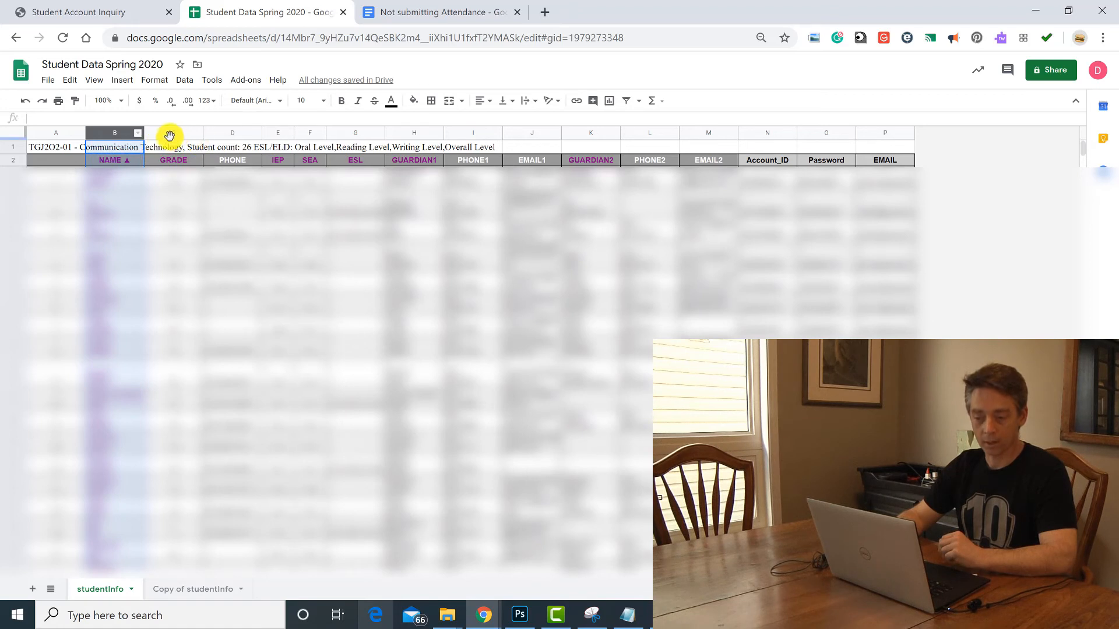
left_click_drag(166, 138, 229, 131)
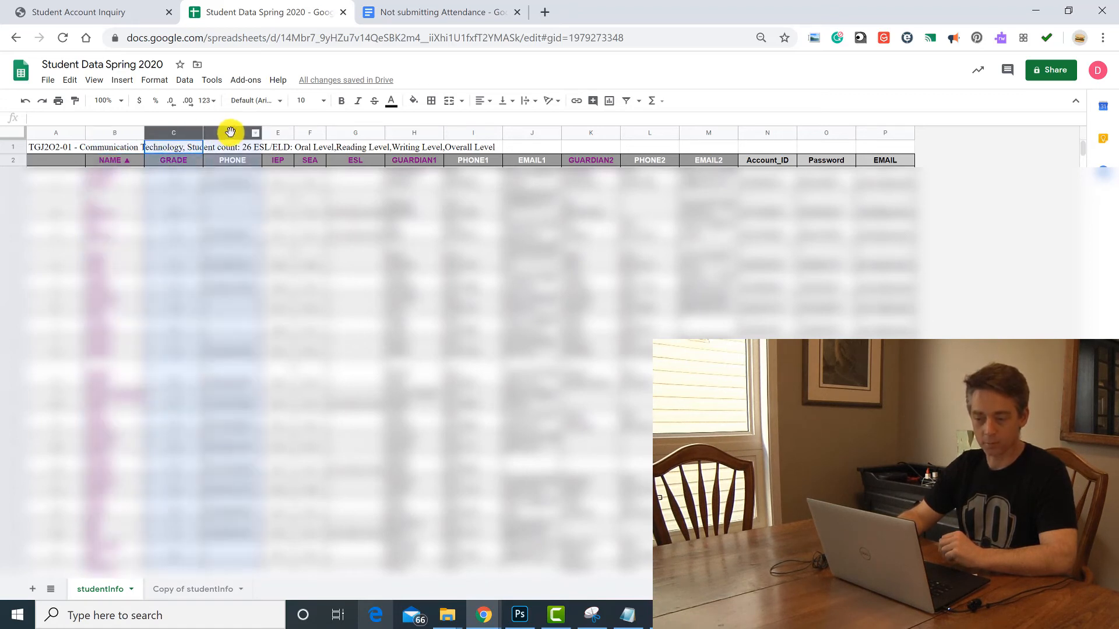
right_click(170, 132)
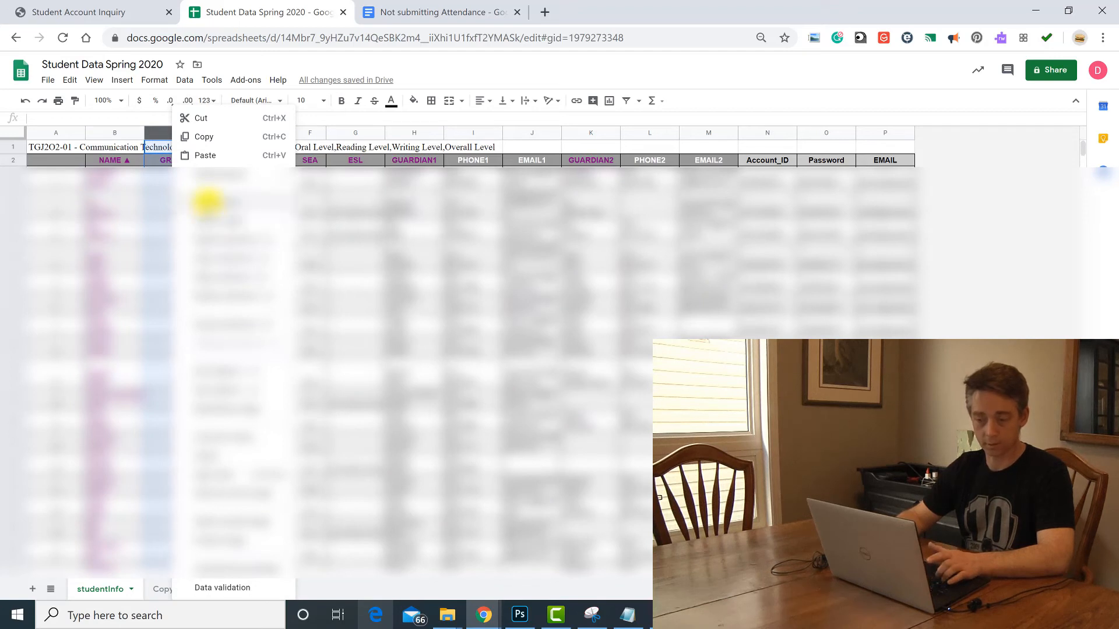
left_click(207, 201)
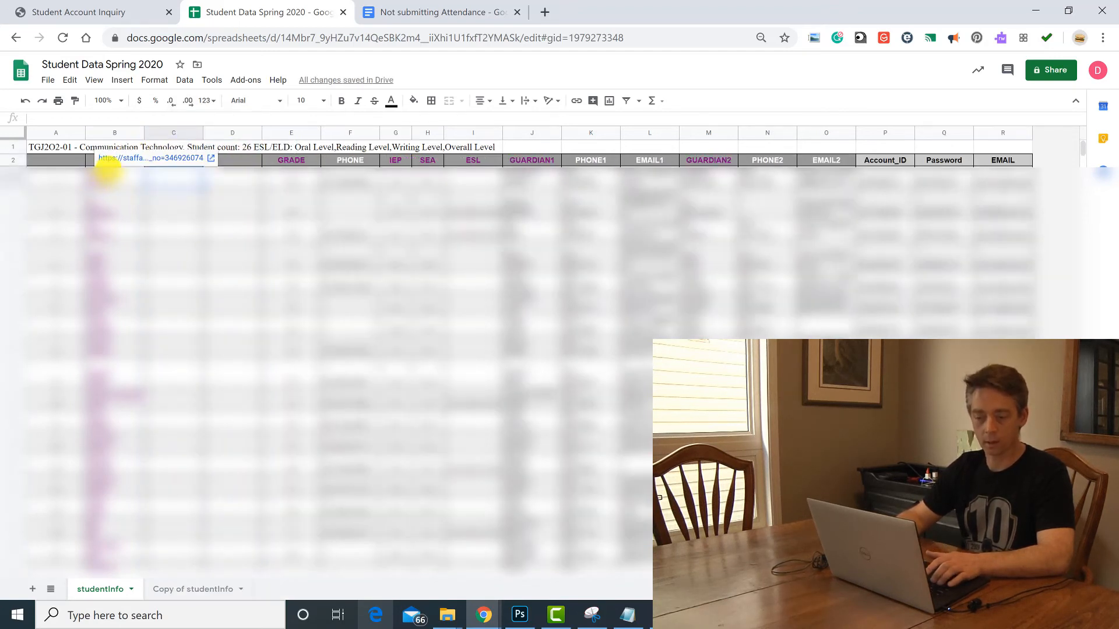
Step: Split the student names in column B into separate columns for last and first names
left_click(101, 135)
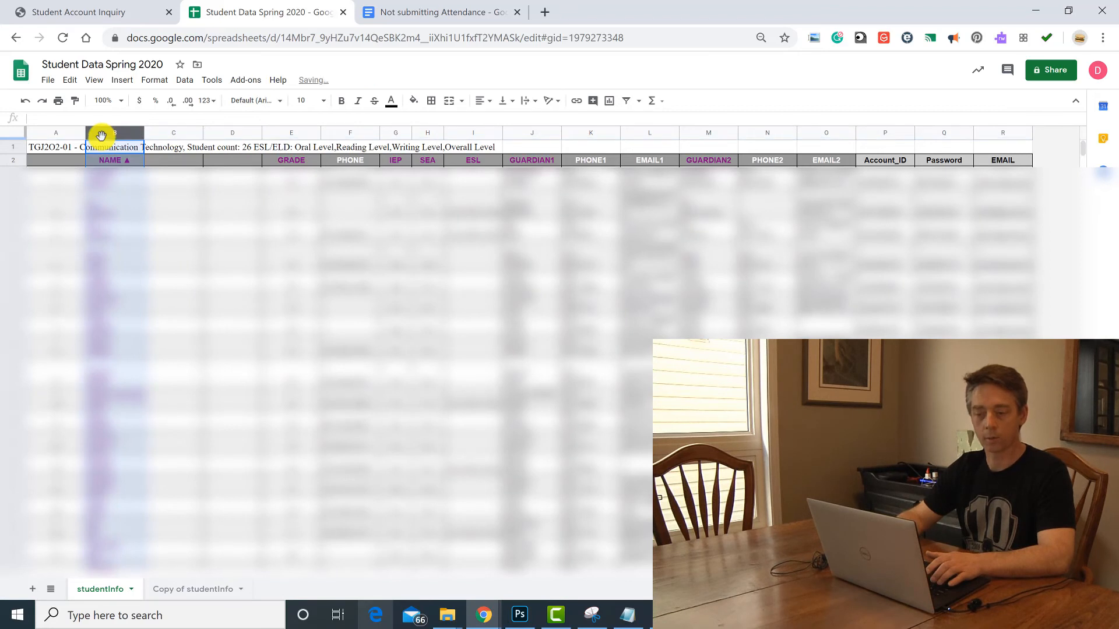
left_click(185, 82)
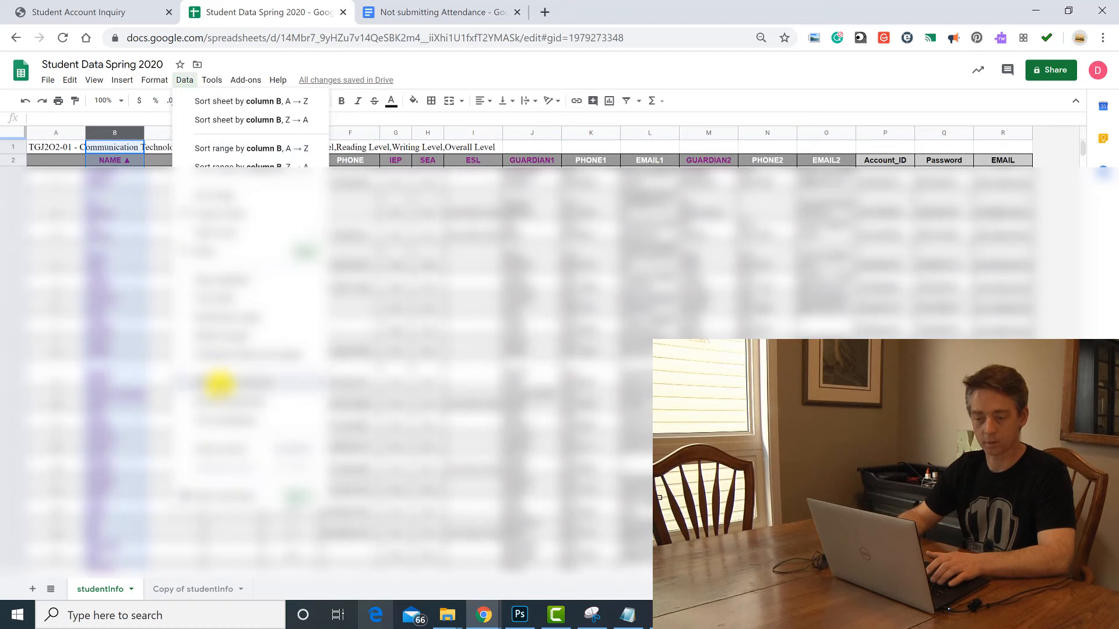
left_click(218, 384)
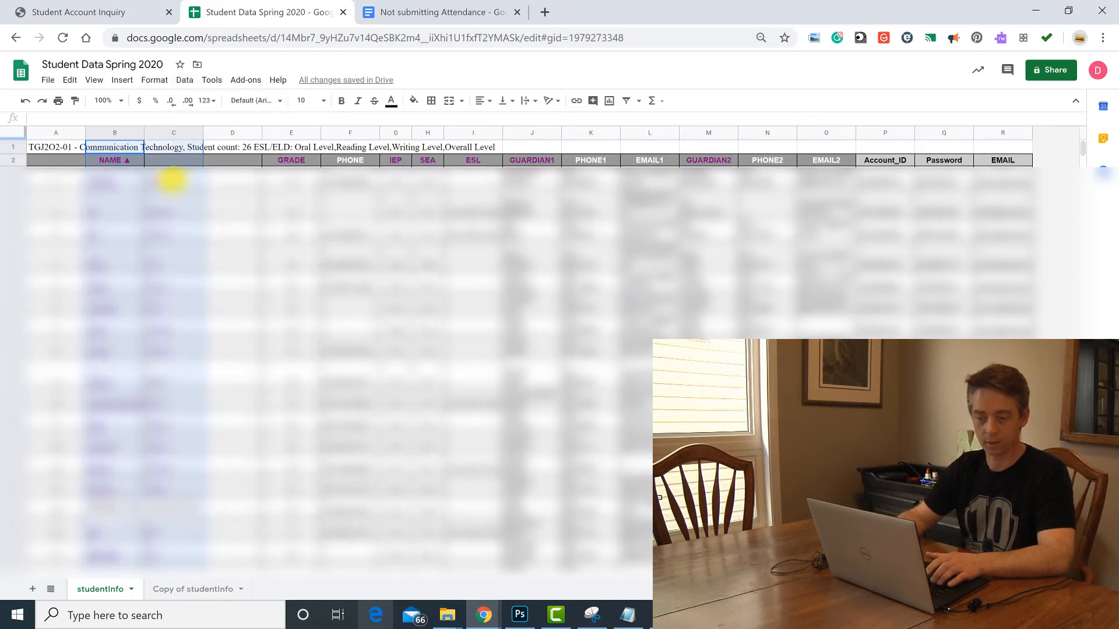
Step: Rename the header in B2 to LastName and enter FirstName as the header in C2
left_click(109, 162)
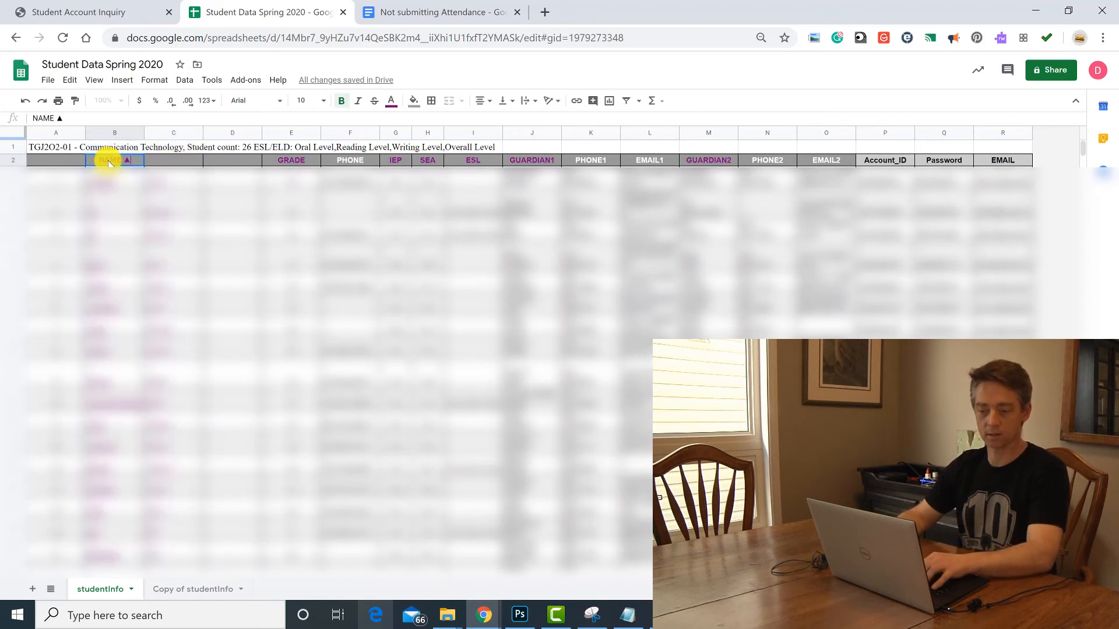
left_click_drag(126, 161, 96, 163)
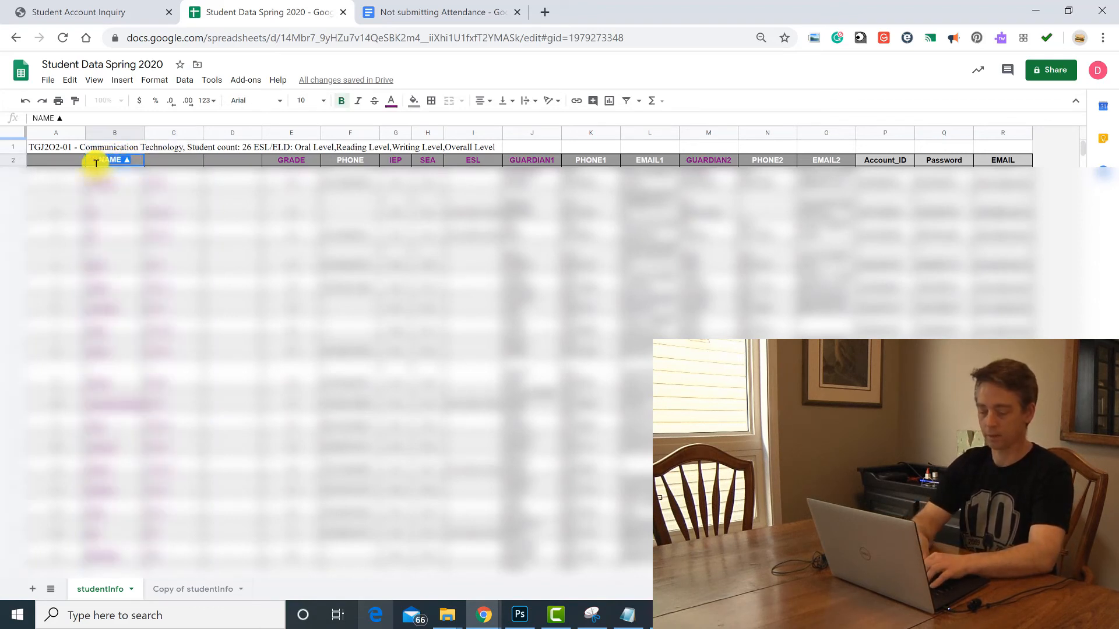
type("Last")
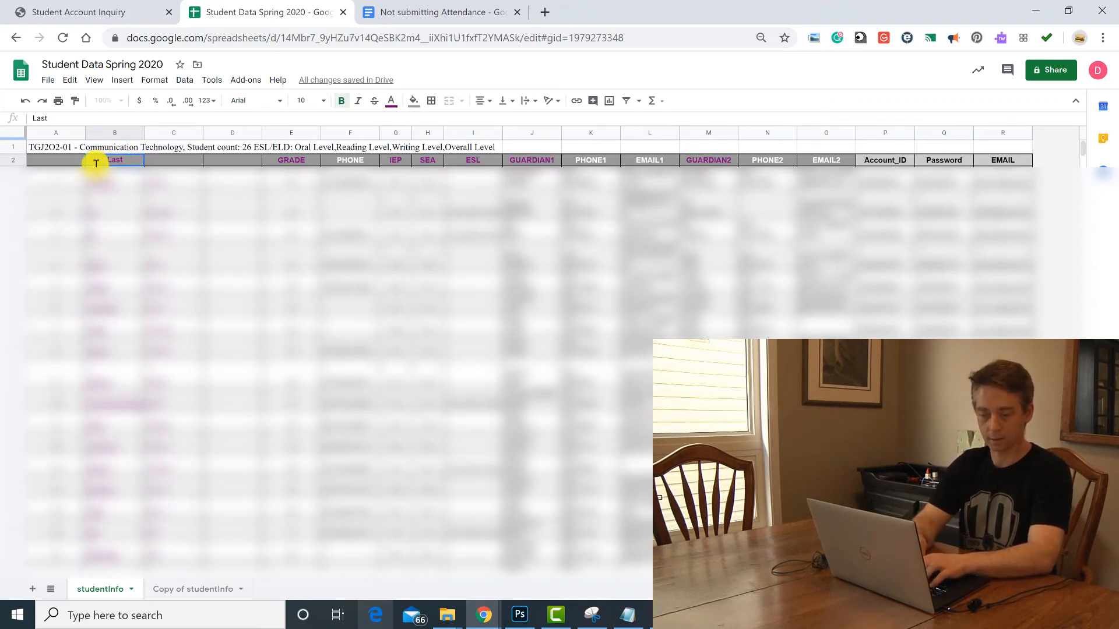
type("Name")
key("Tab")
type("FirstName")
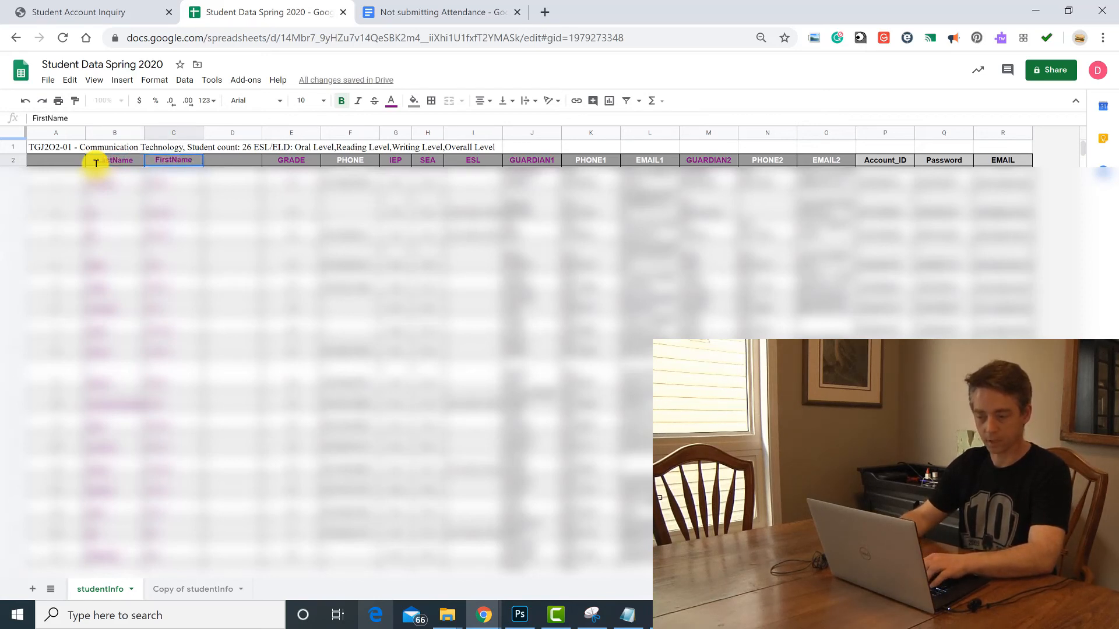
left_click(235, 204)
Step: Delete the unused empty column D and column A in front of the last names
left_click(226, 133)
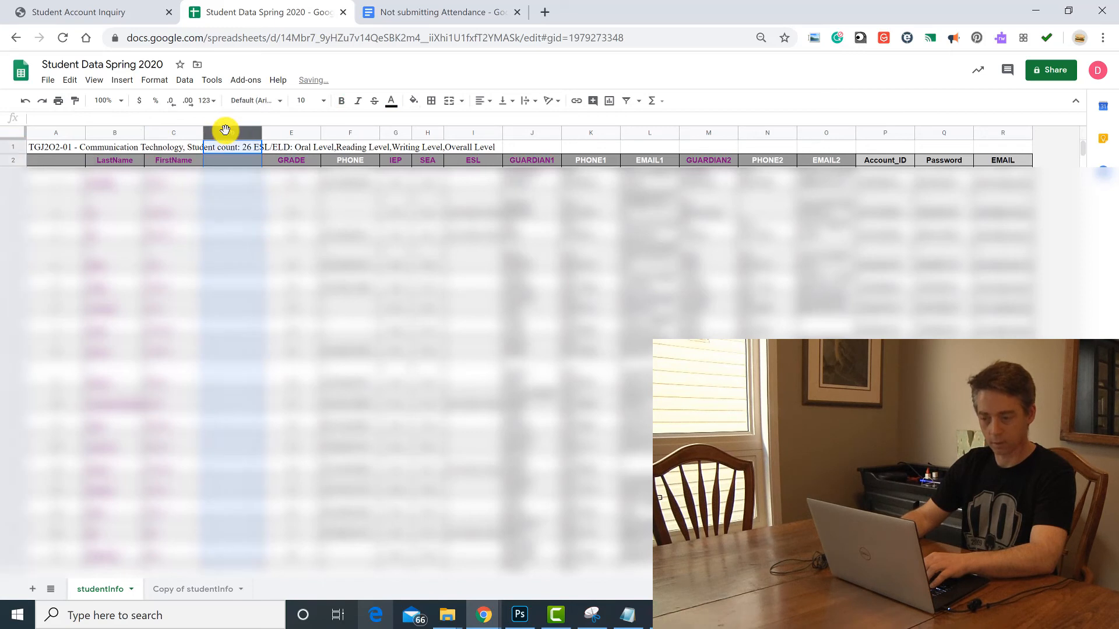
right_click(223, 131)
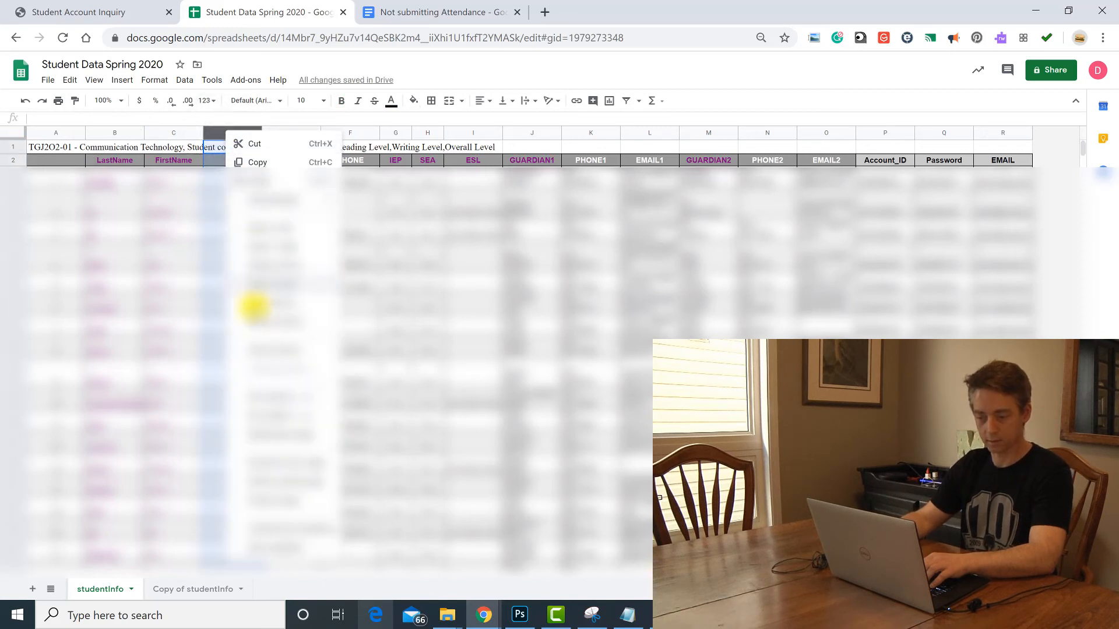
left_click(257, 267)
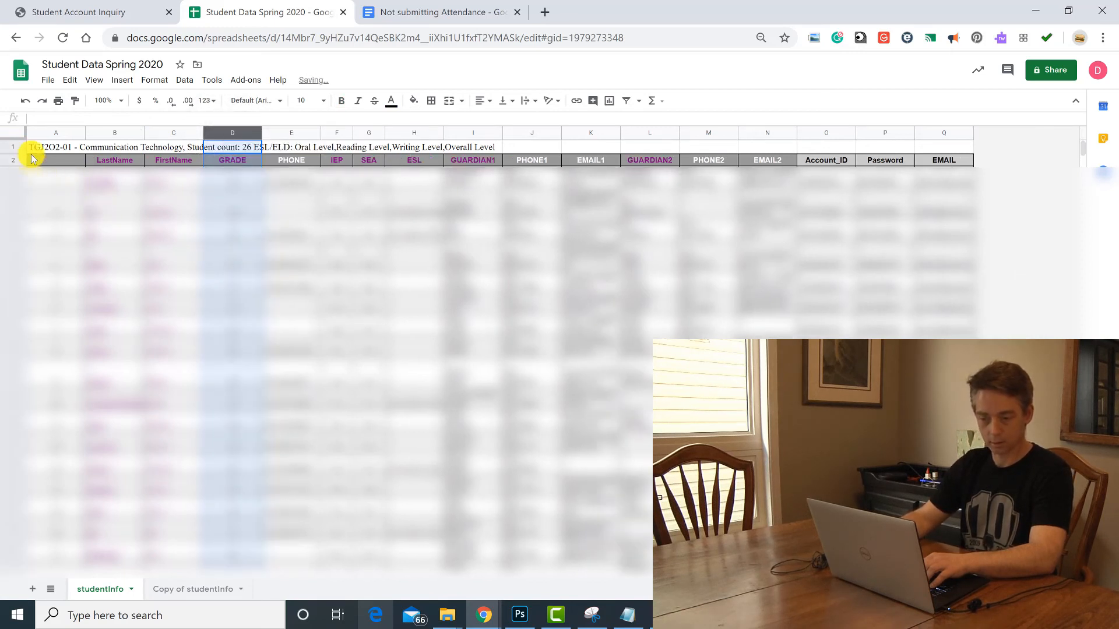
left_click(49, 131)
right_click(48, 130)
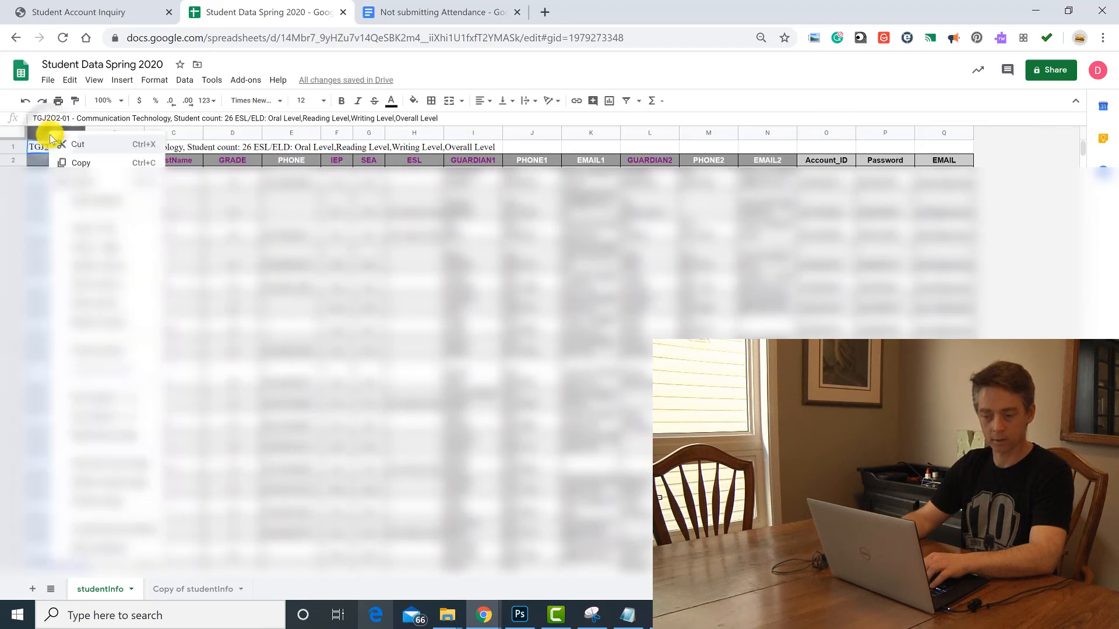
left_click(95, 266)
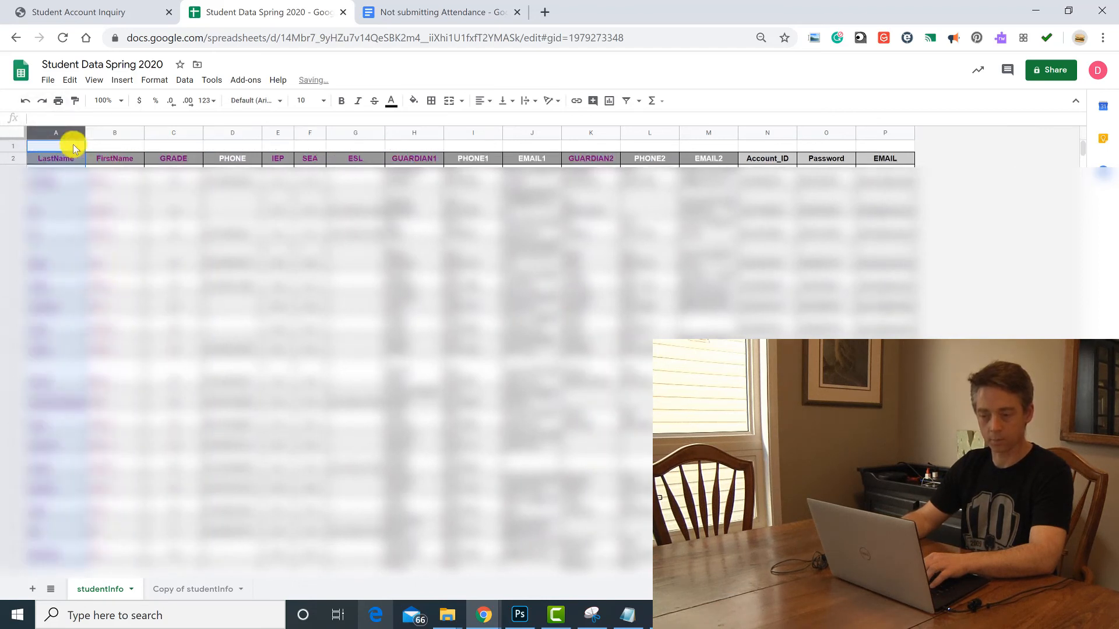
Step: Delete the empty row 1 above the column headers
left_click(14, 146)
right_click(14, 146)
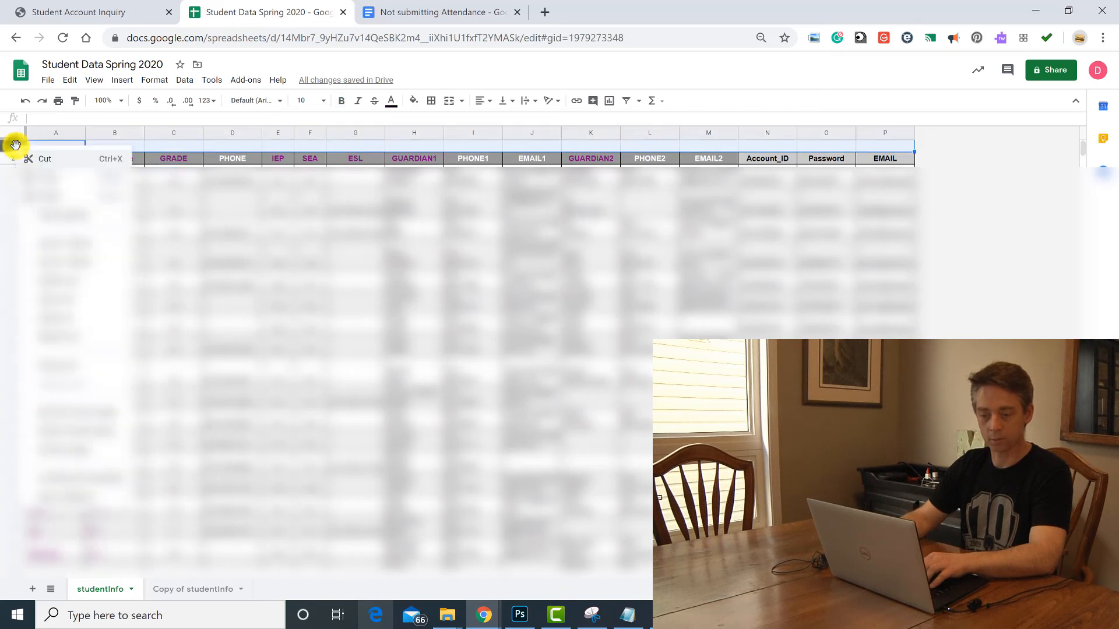
left_click(33, 278)
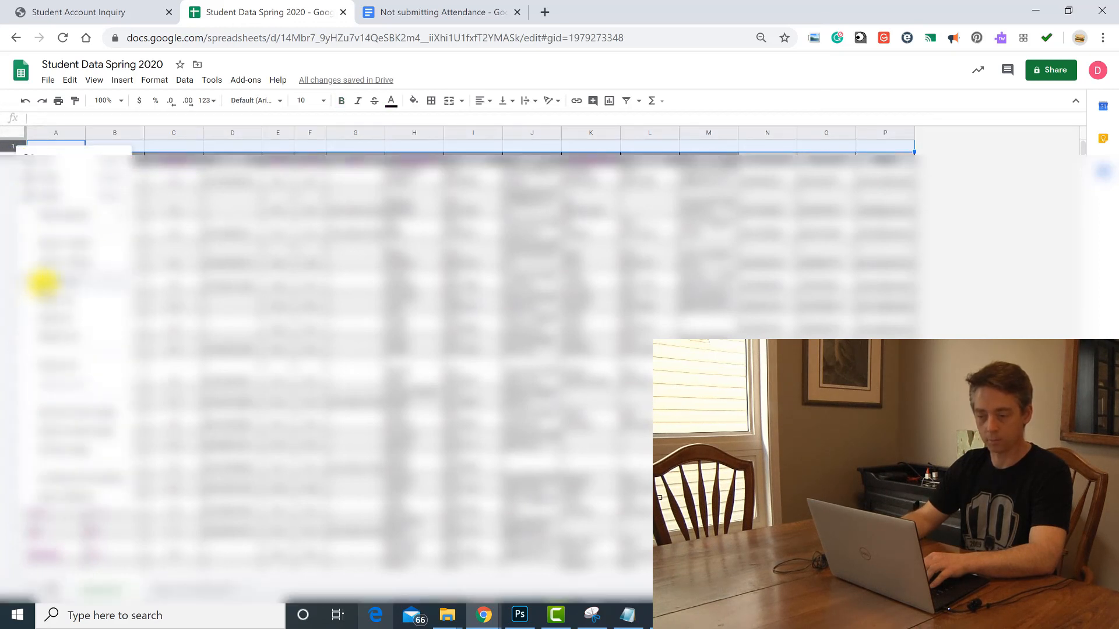